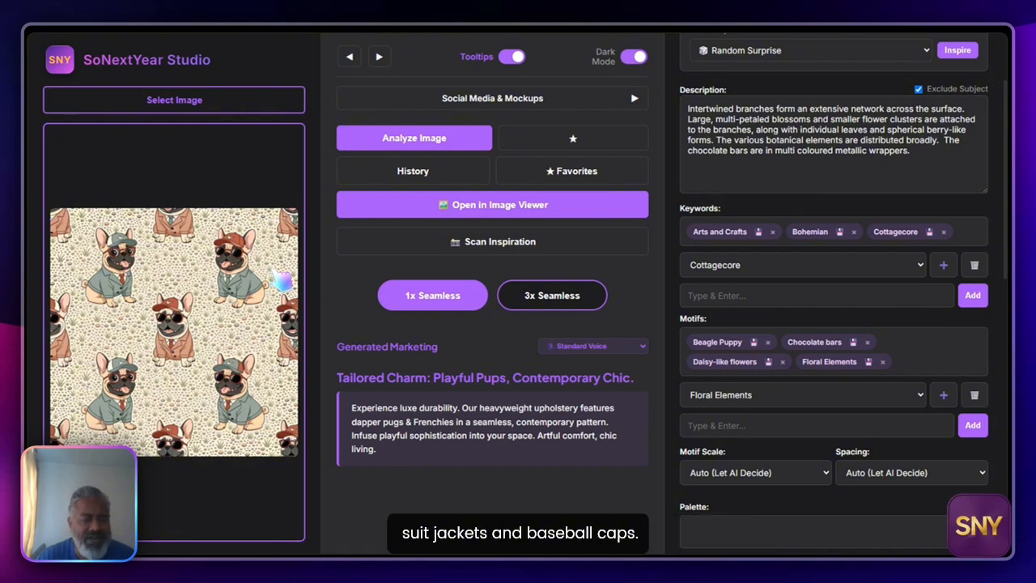
Set the design's motif scale to Medium and its spacing to Evenly Spaced.
scroll(805, 259, "up", 3)
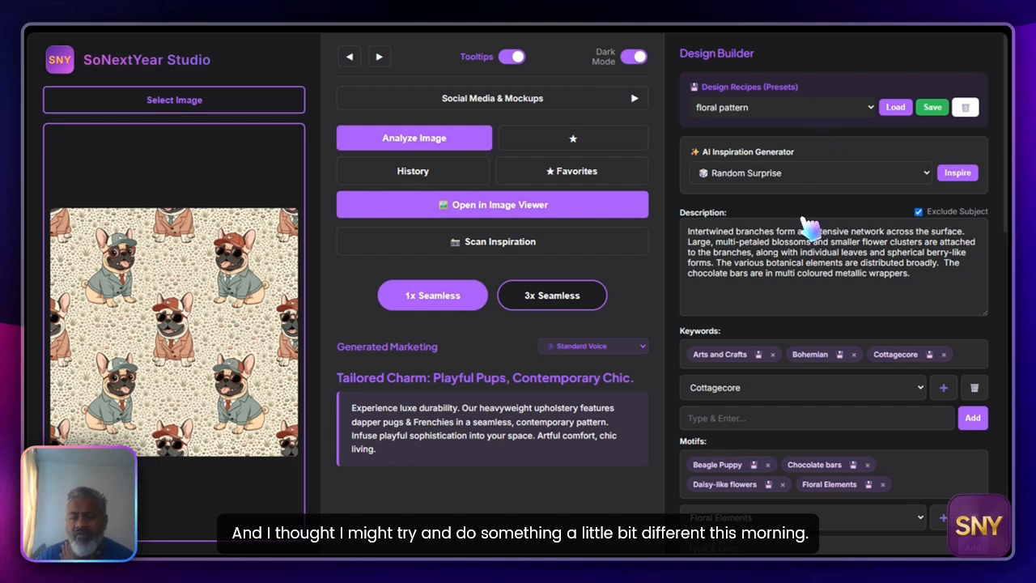
scroll(809, 227, "down", 5)
scroll(810, 231, "up", 2)
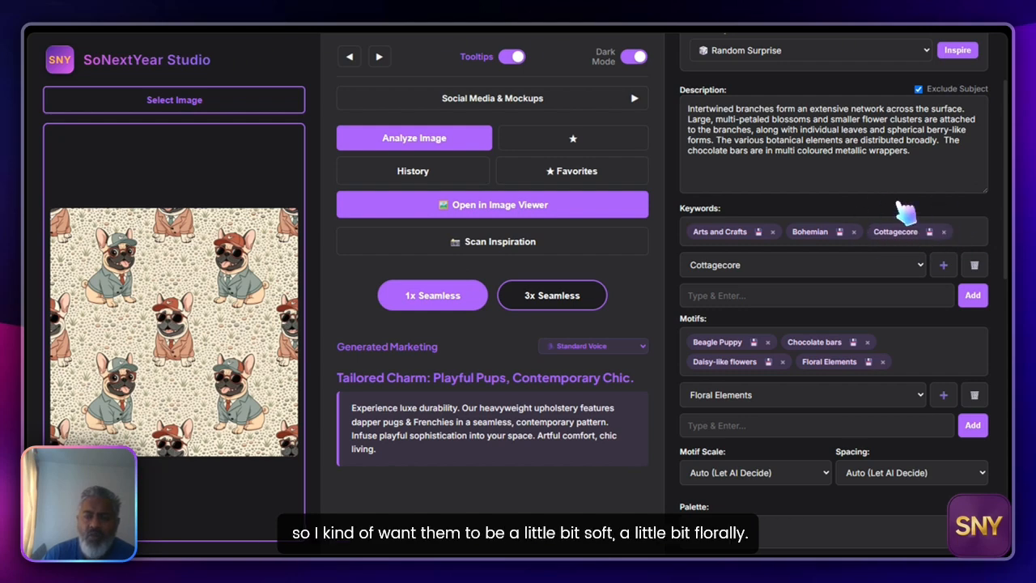
scroll(883, 259, "down", 3)
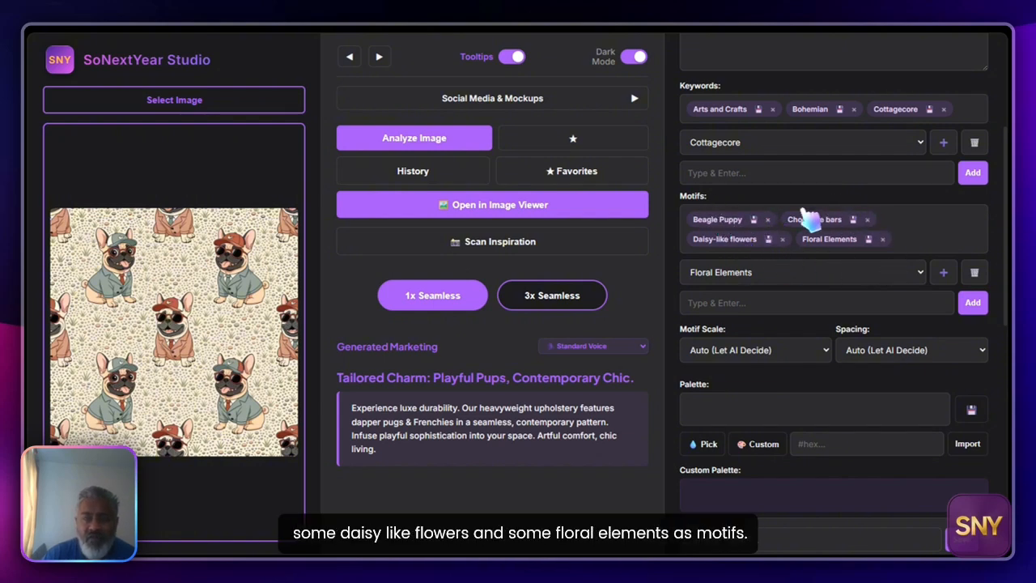
scroll(825, 279, "down", 4)
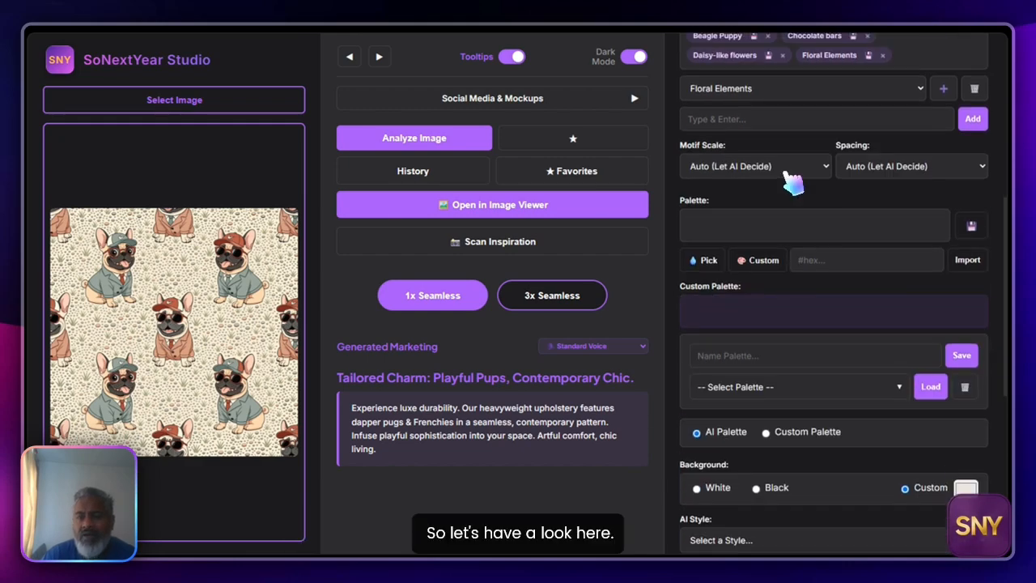
left_click(793, 172)
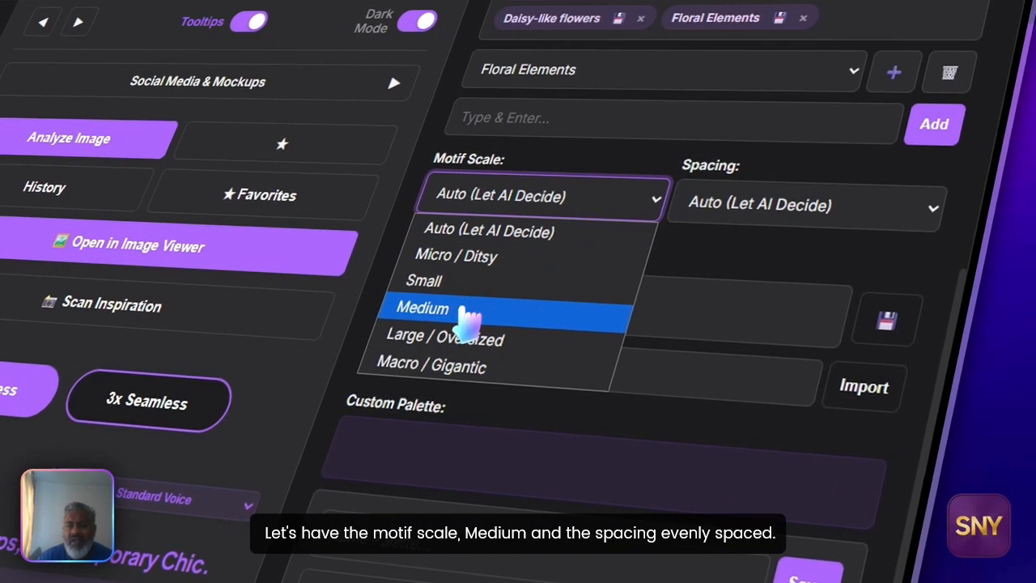
left_click(474, 311)
left_click(839, 220)
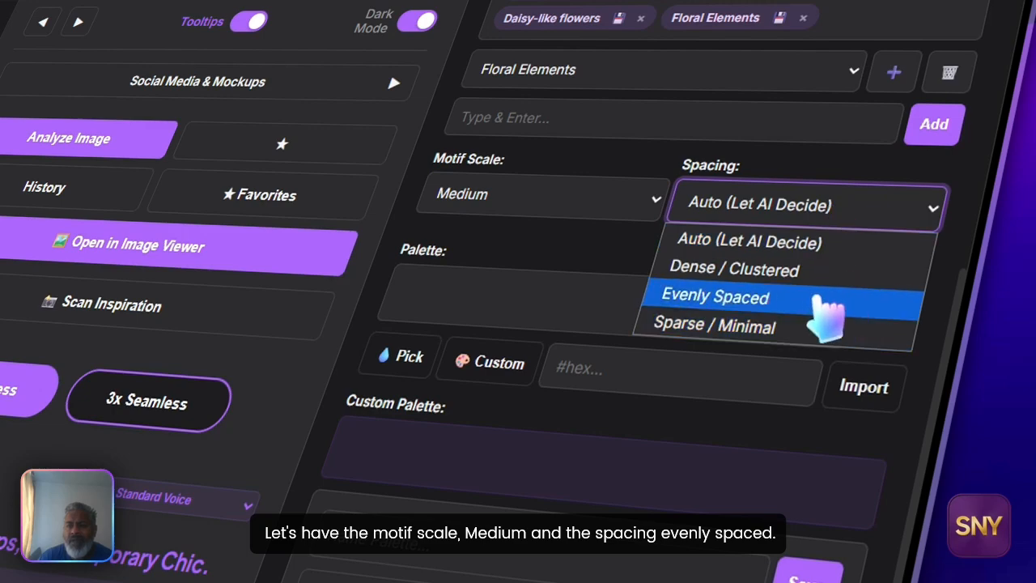
left_click(801, 301)
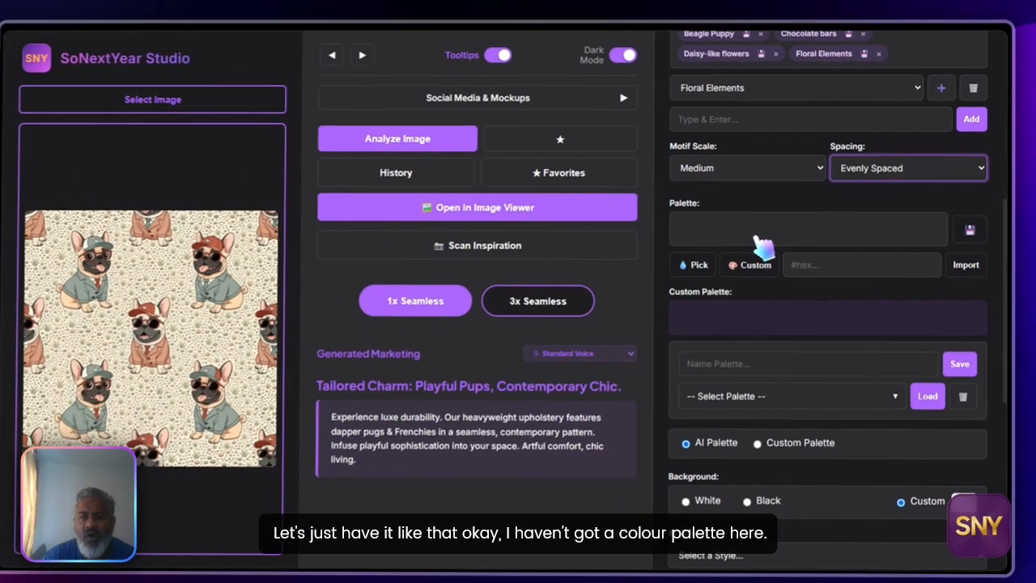
Load the saved "delicate florals" palette as the custom palette for the design.
scroll(846, 284, "down", 1)
scroll(858, 245, "down", 1)
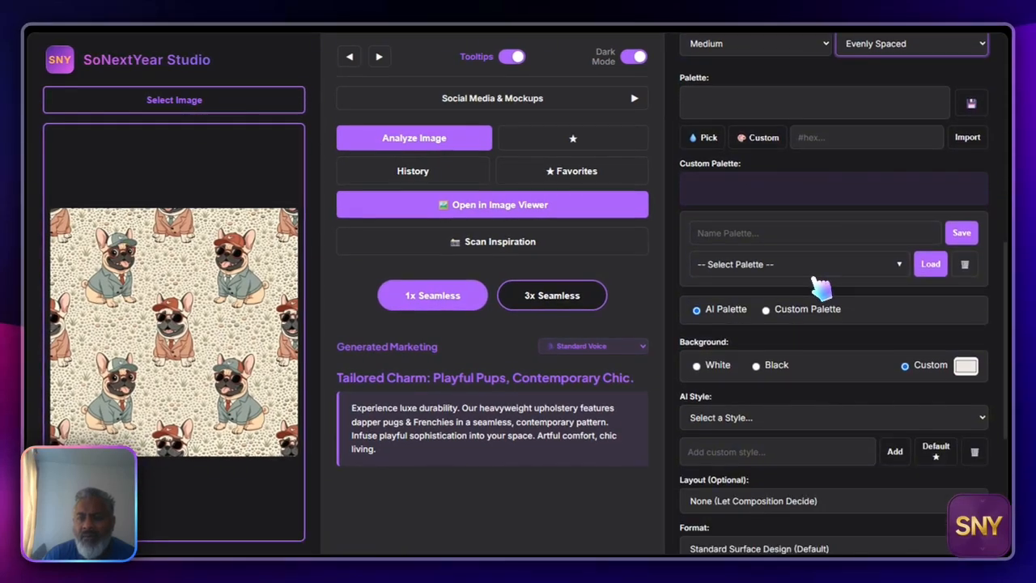
left_click(817, 267)
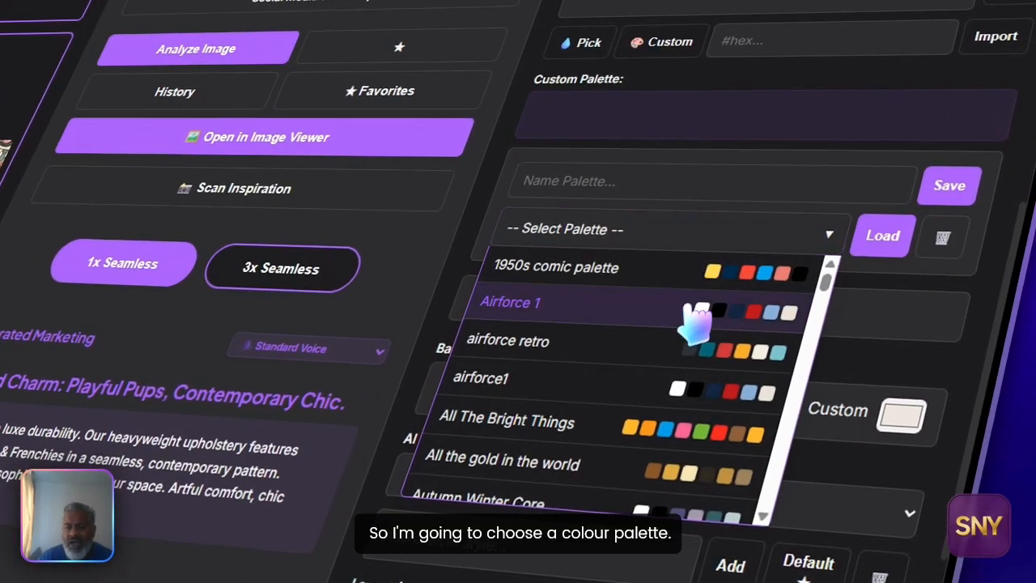
scroll(696, 319, "down", 5)
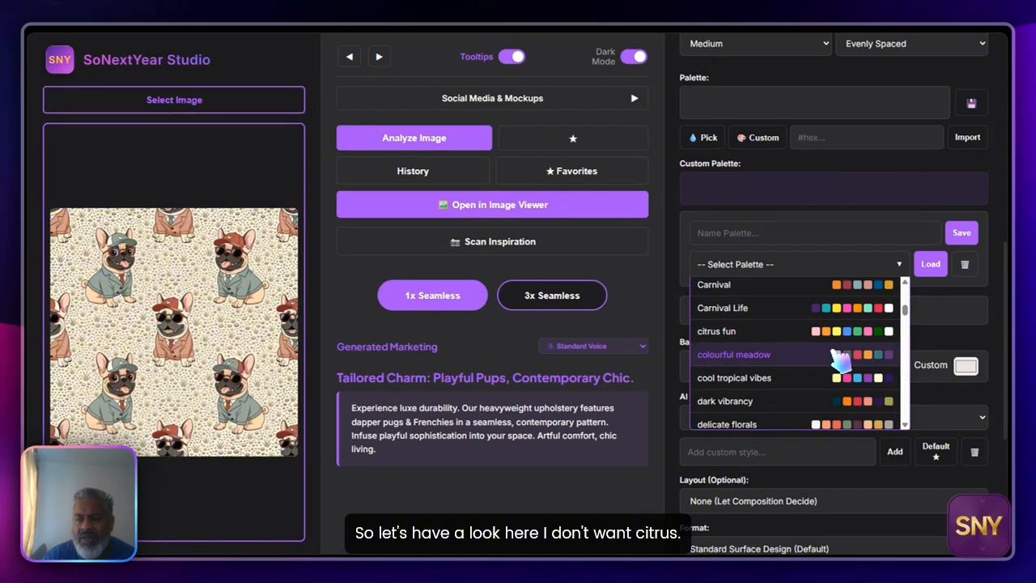
scroll(838, 356, "down", 3)
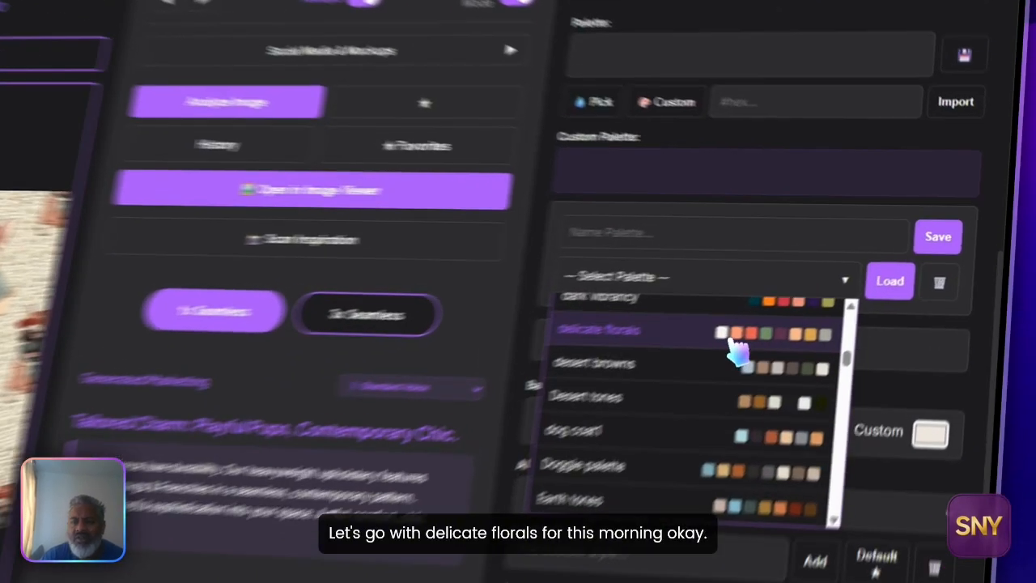
left_click(826, 301)
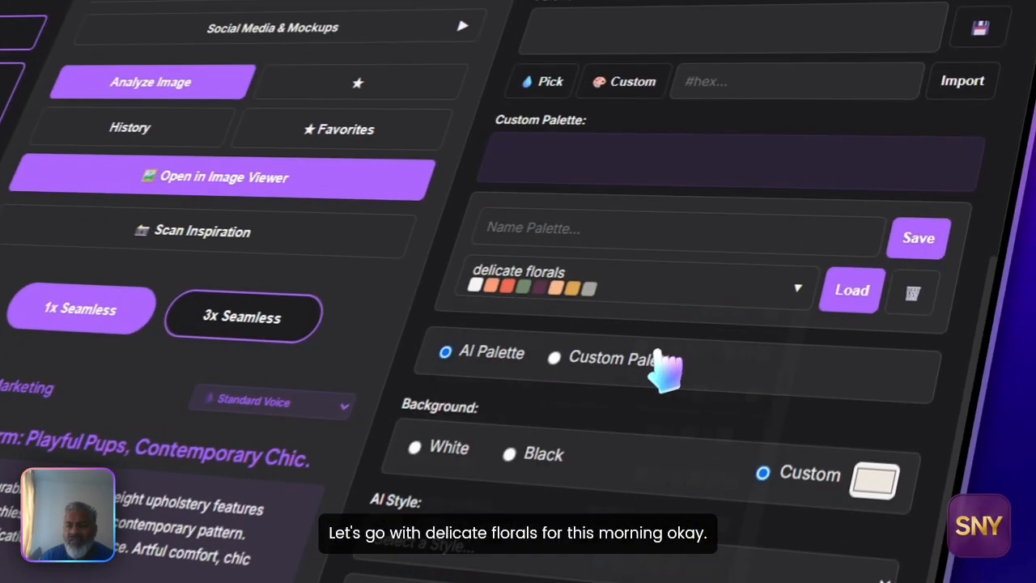
left_click(931, 264)
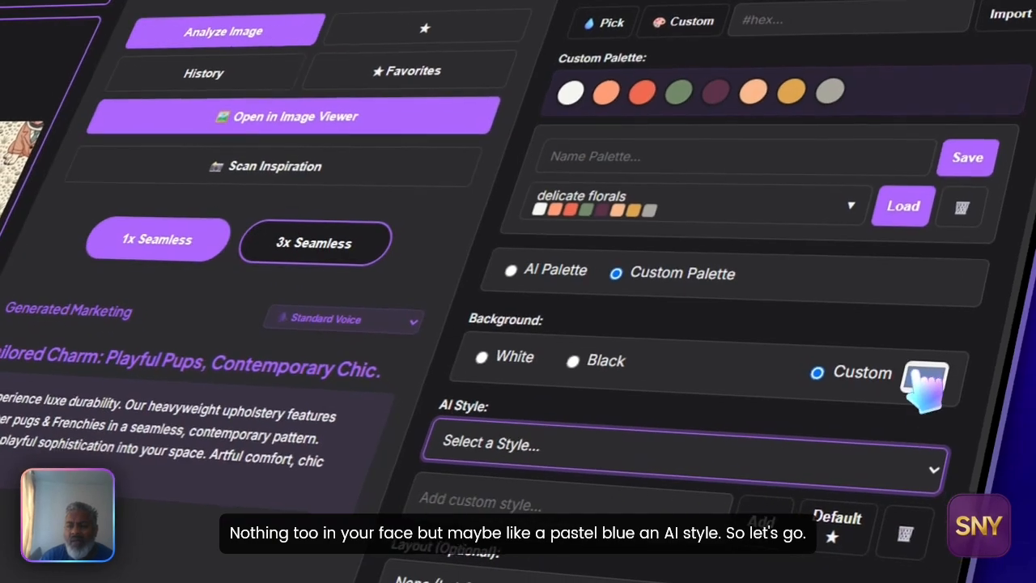
Use a custom soft blue background and set the AI style to Bohemian.
scroll(578, 397, "down", 3)
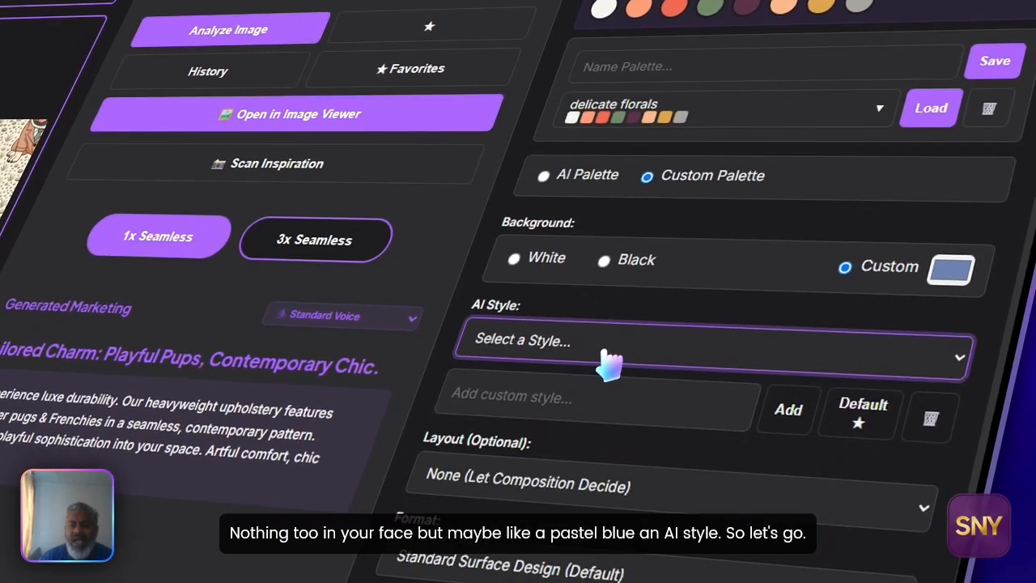
left_click(609, 362)
scroll(620, 230, "down", 3)
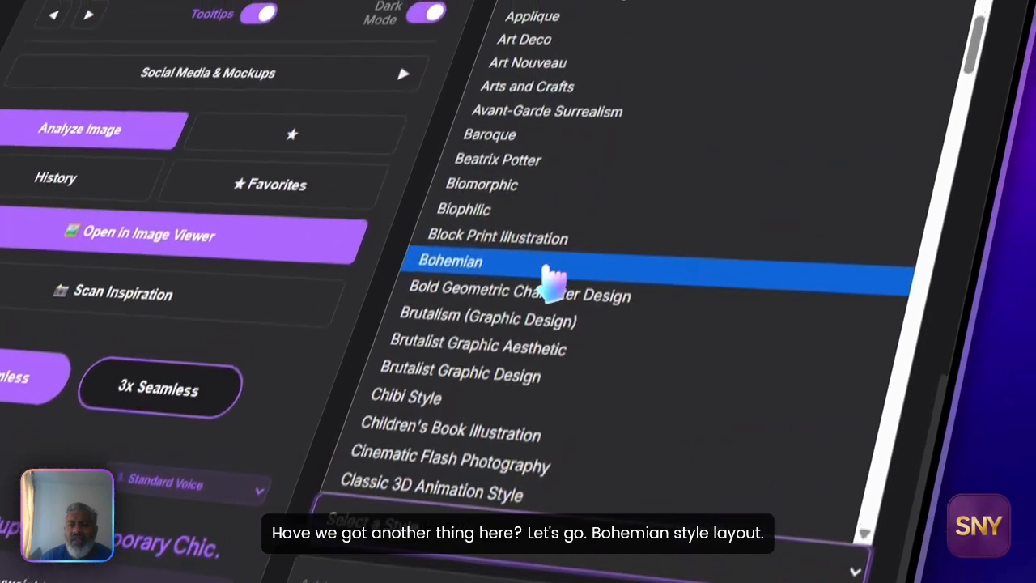
left_click(659, 126)
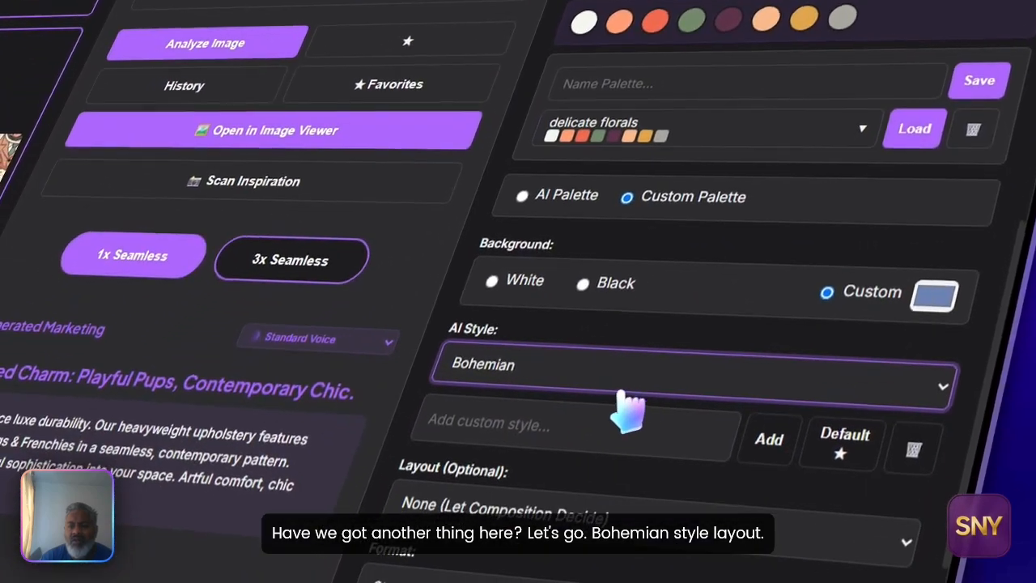
Set the layout to Scattered and the format to Wallpaper (Straight Match).
scroll(620, 393, "down", 4)
left_click(514, 312)
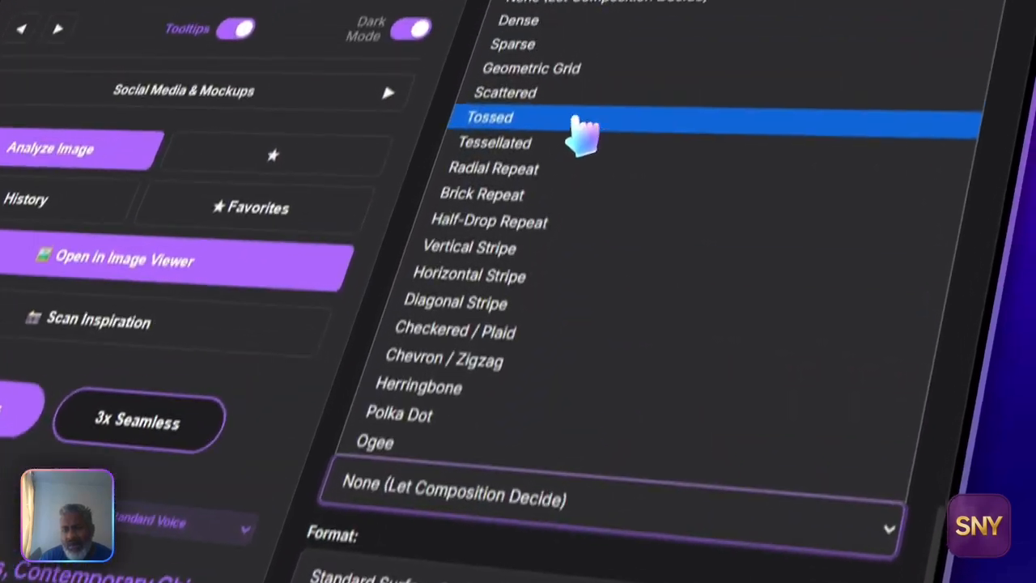
left_click(555, 127)
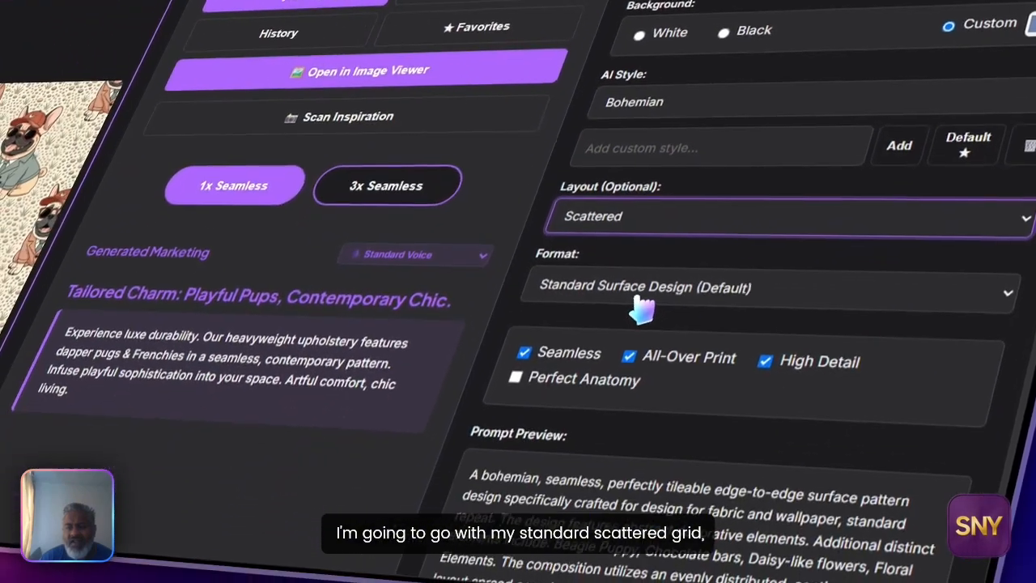
left_click(552, 429)
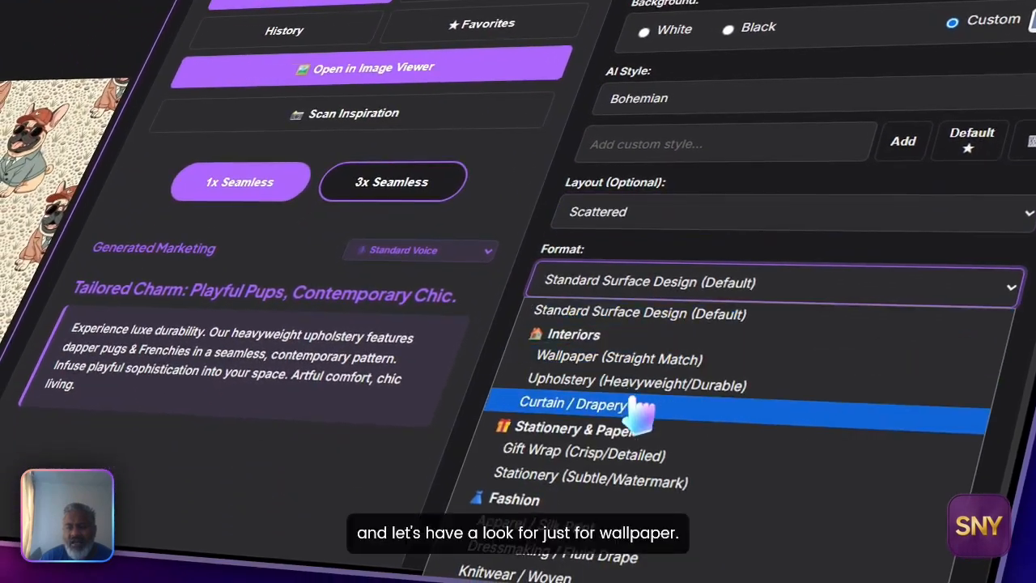
left_click(640, 361)
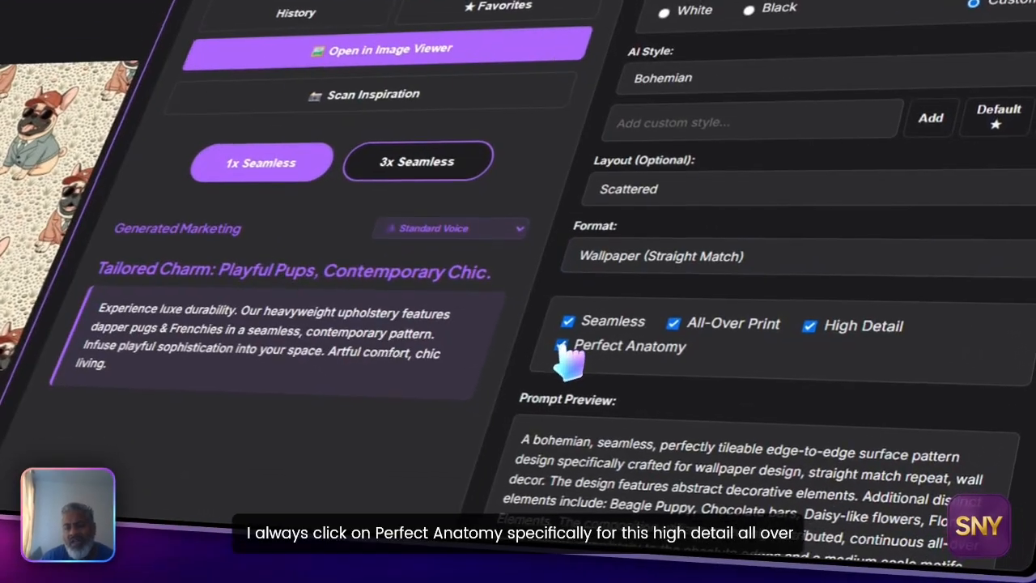
Enable Perfect Anatomy and generate a 1x seamless tile of the pattern.
left_click(697, 428)
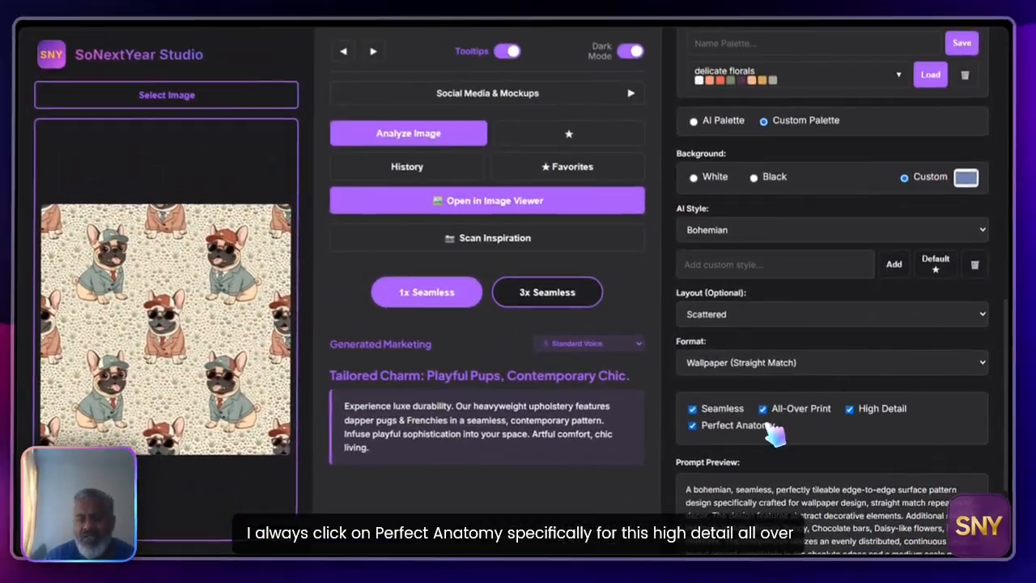
scroll(696, 364, "down", 3)
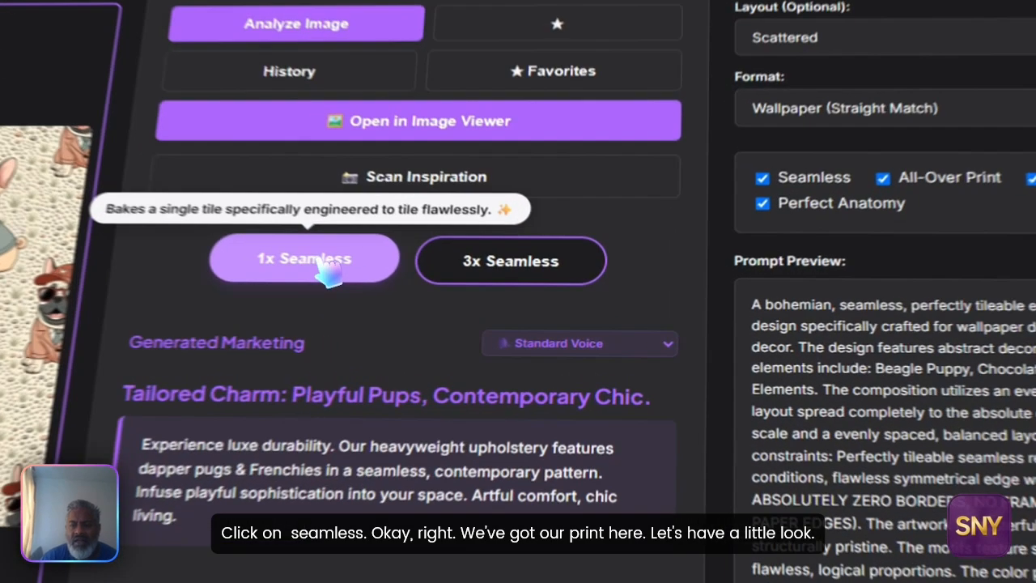
left_click(432, 296)
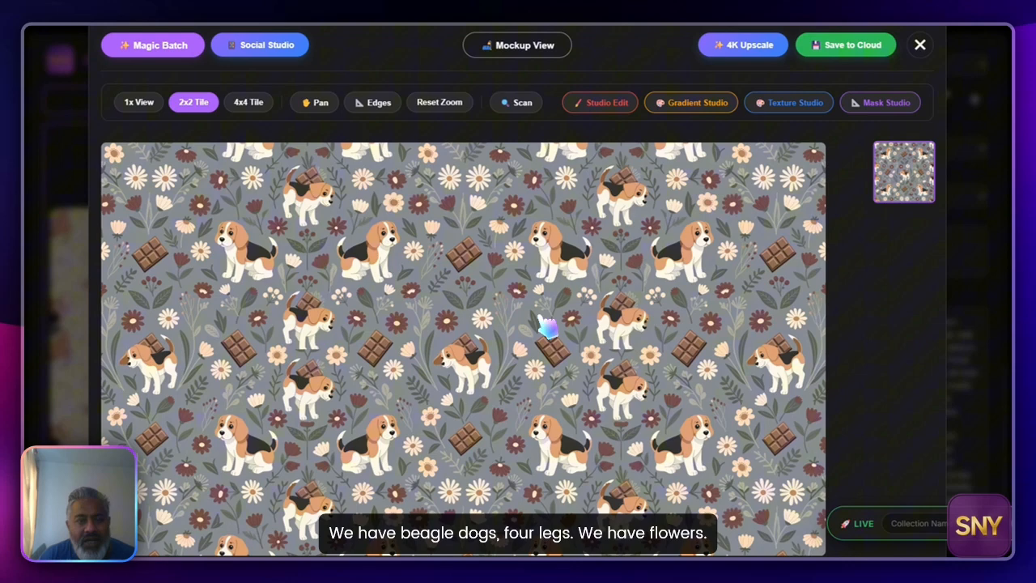
Examine the generated 2x2 tiled pattern's beagles, flowers and chocolate bars both close up and as a wider repeat.
scroll(547, 327, "up", 3)
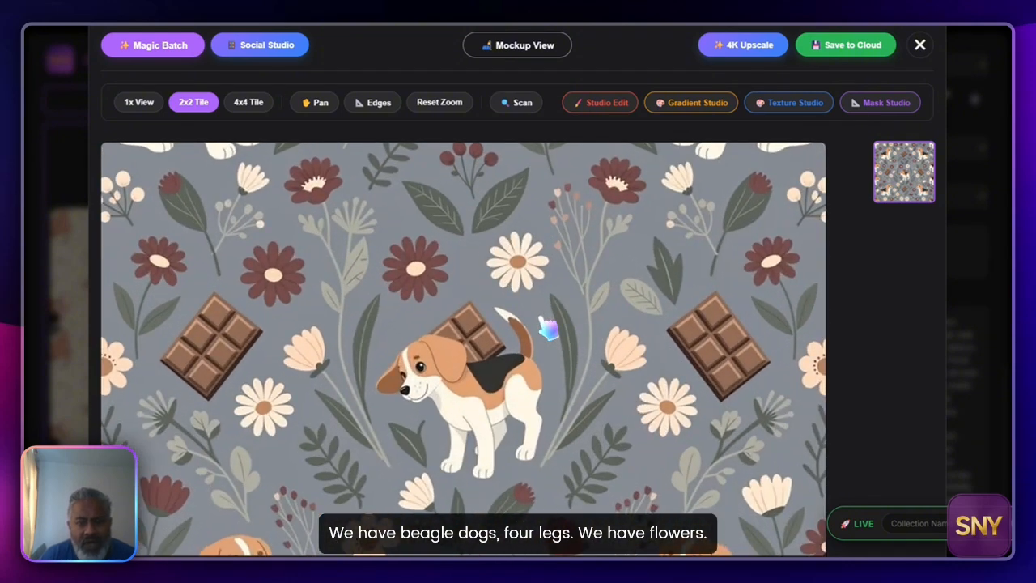
scroll(547, 327, "down", 5)
scroll(547, 327, "up", 4)
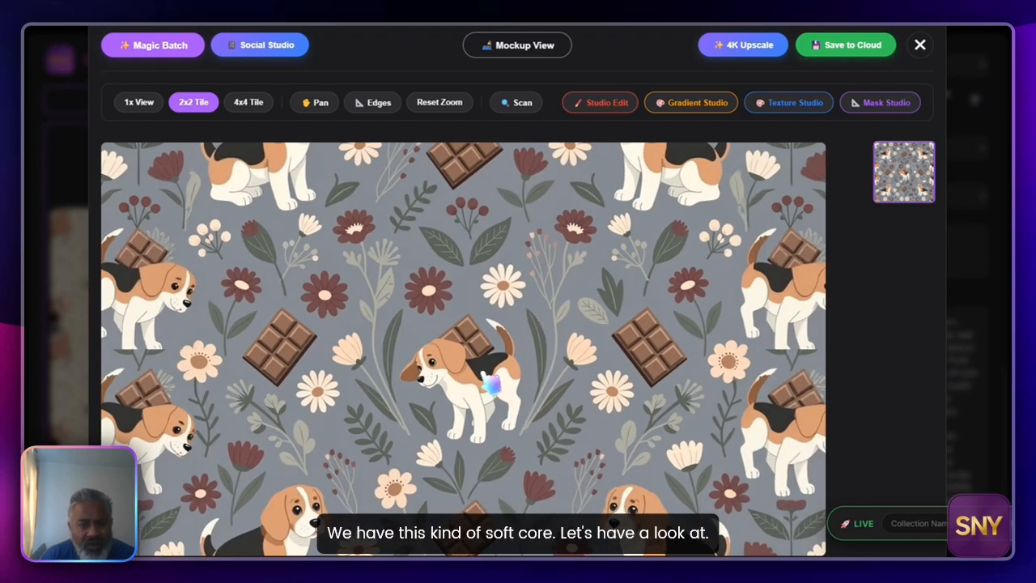
scroll(427, 435, "down", 2)
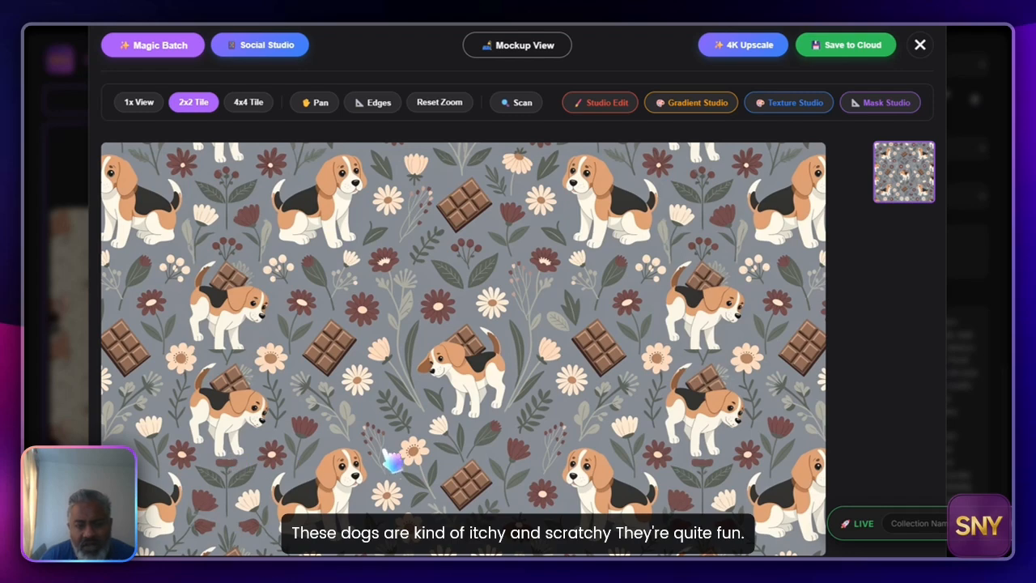
scroll(393, 451, "down", 2)
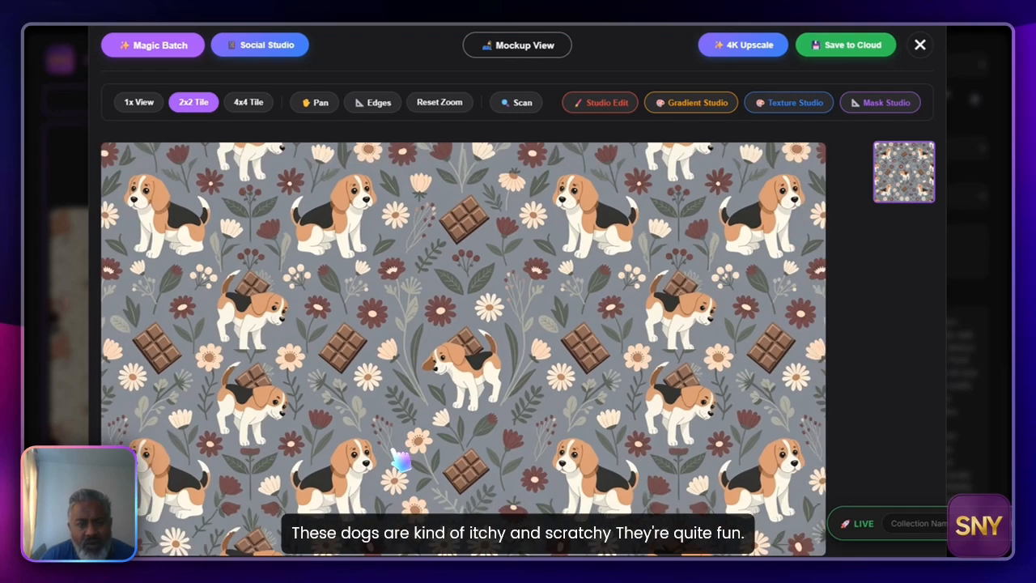
scroll(393, 451, "up", 5)
scroll(394, 450, "down", 4)
scroll(399, 460, "down", 2)
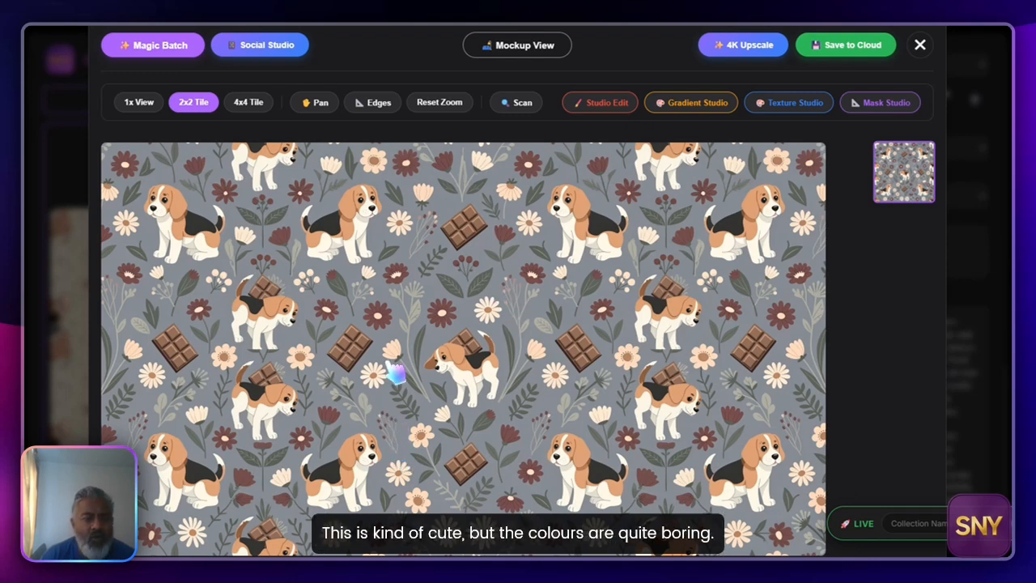
scroll(397, 371, "up", 3)
Bring the pattern into Gradient Studio and recolour it with the saved Flamingo Beach gradient, using a turquoise stop for the background.
left_click(695, 104)
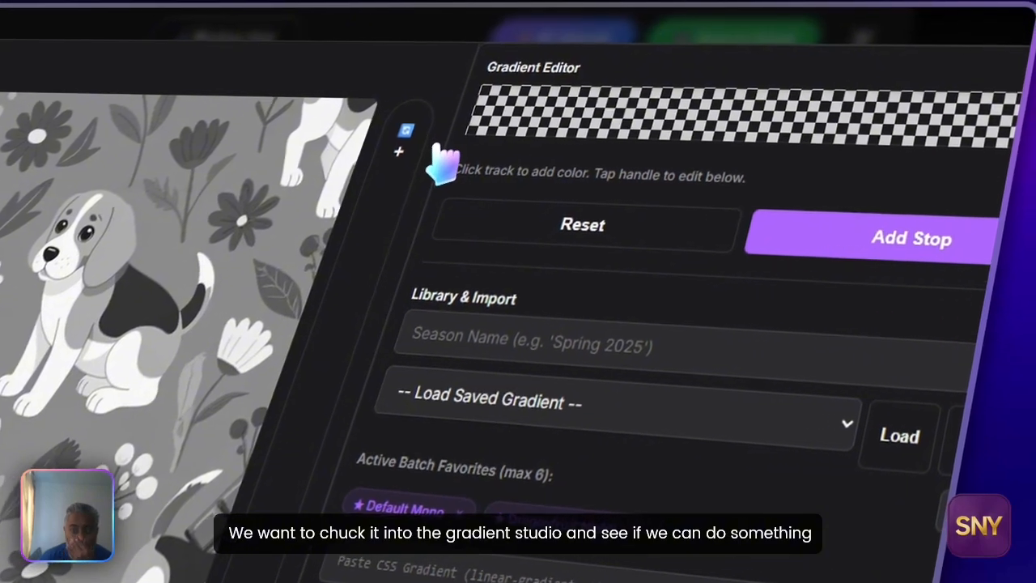
left_click(601, 402)
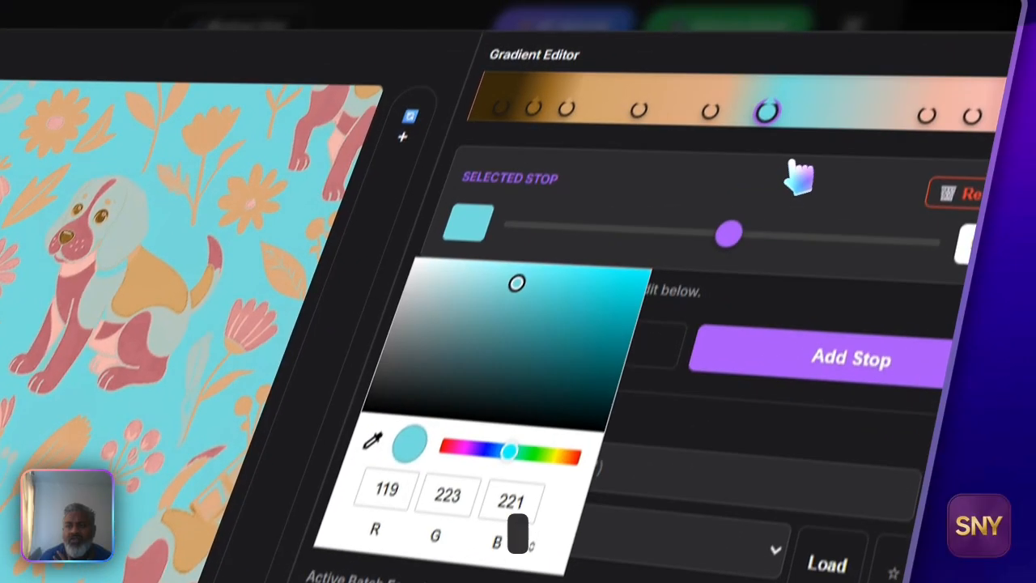
left_click(916, 96)
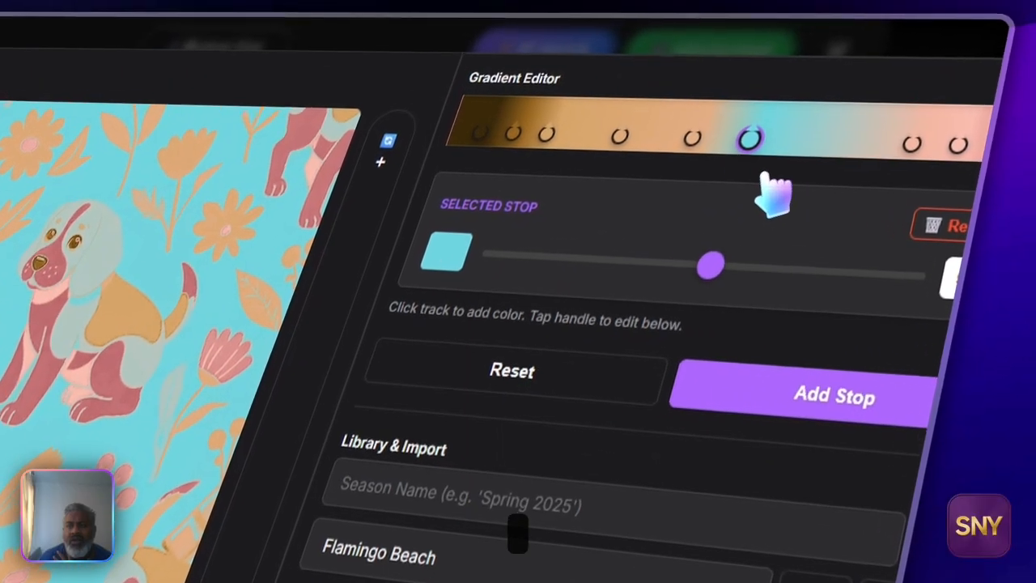
Move the peach and pink gradient stops closer to the turquoise stop, and recolour the tan middle stop to blue, RGB 67, 128, 208.
left_click_drag(690, 142, 740, 174)
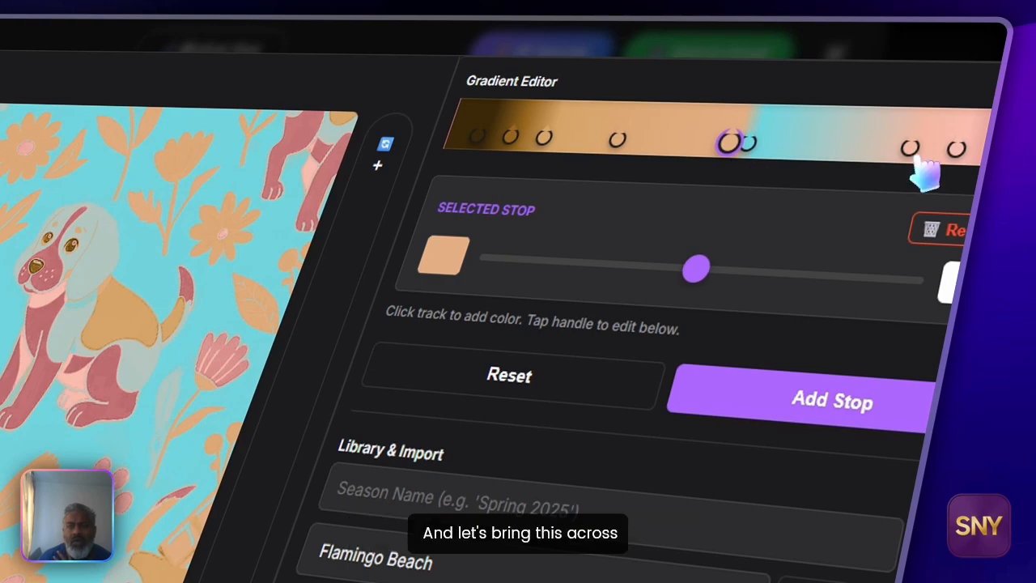
left_click_drag(920, 169, 802, 167)
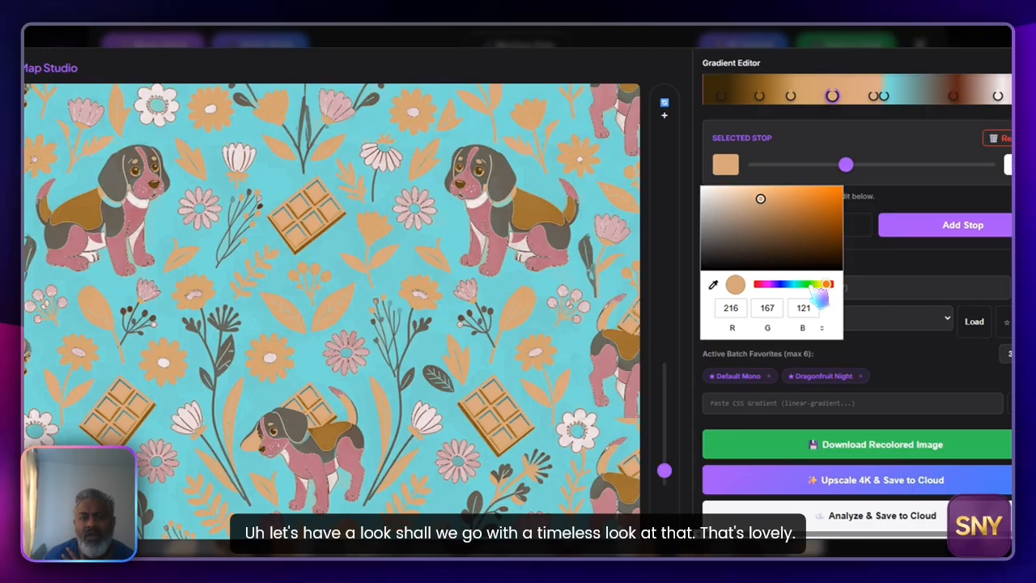
left_click_drag(826, 284, 785, 284)
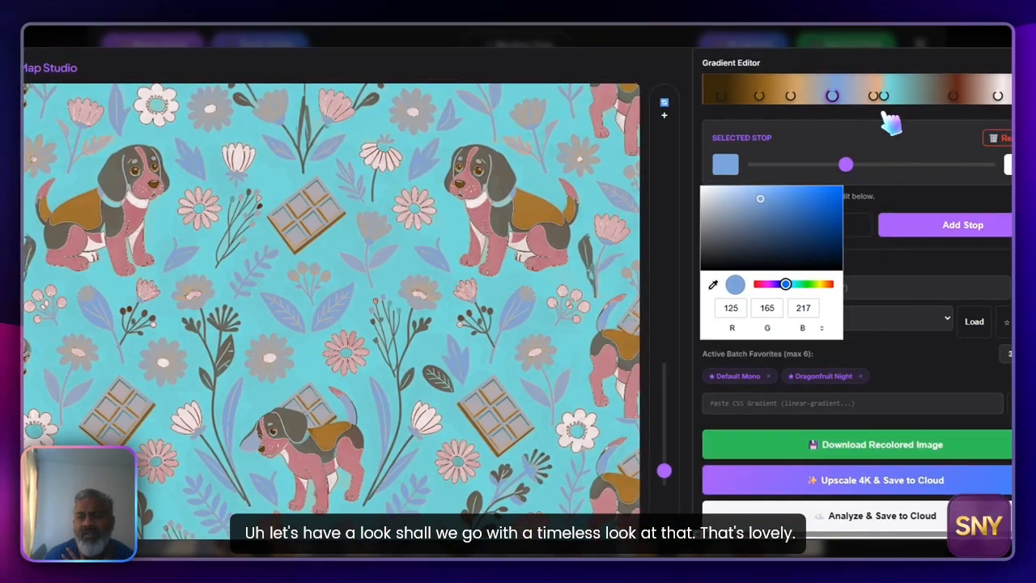
left_click_drag(784, 198, 797, 202)
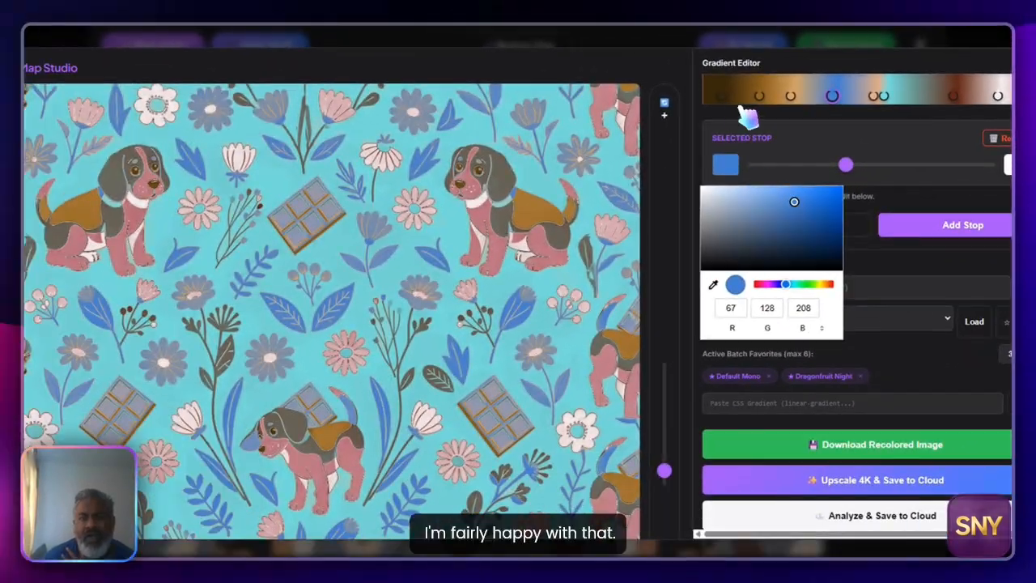
Move the darkest gradient stop towards the brown stop and the turquoise stop beside the blue one, and analyze and save the recoloured pattern to the cloud.
left_click(759, 96)
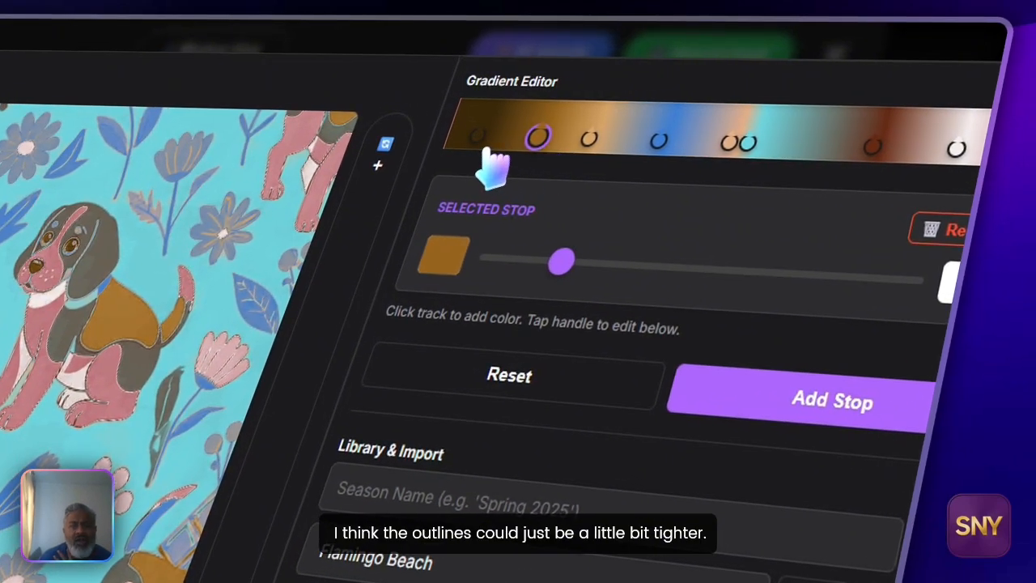
left_click_drag(485, 150, 518, 151)
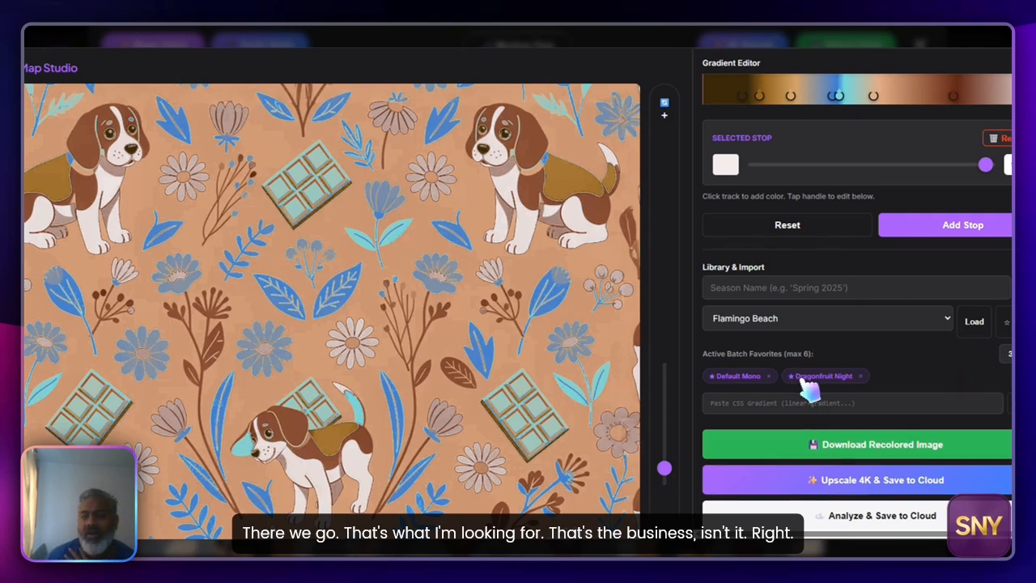
scroll(850, 376, "down", 1)
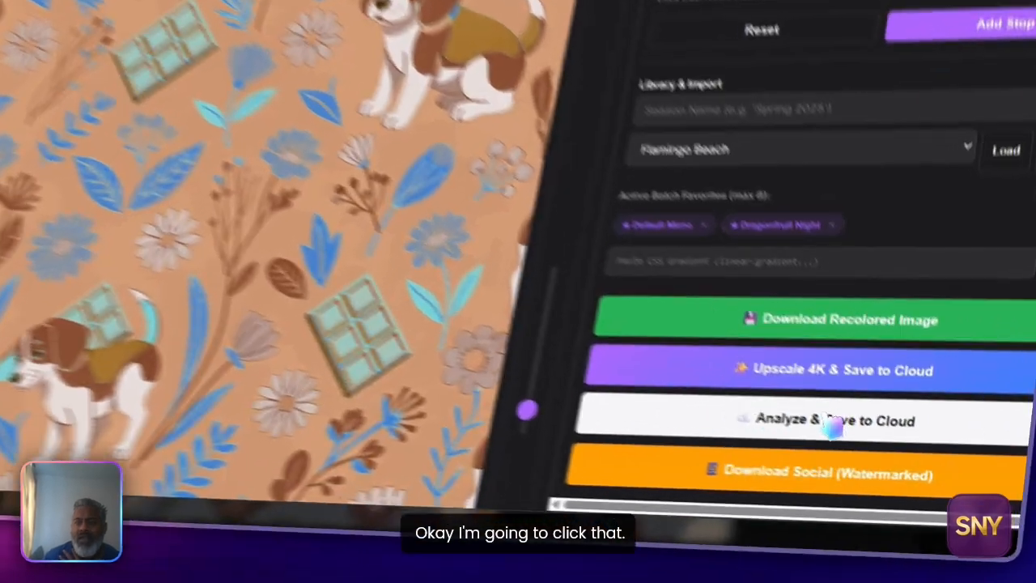
left_click(899, 468)
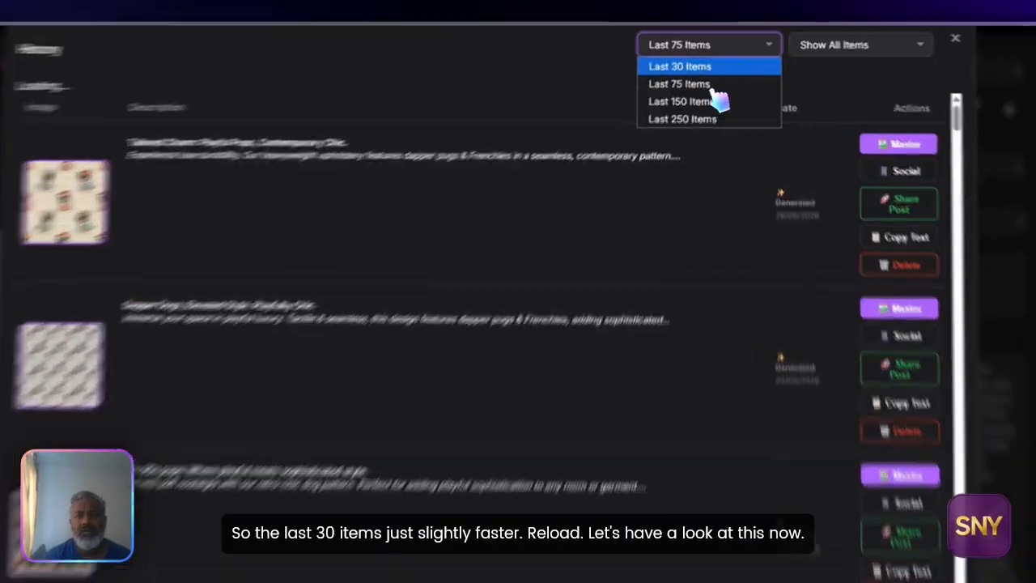
Reload the history with the last 30 items and open the newly saved beagle pattern in the image viewer.
left_click(678, 65)
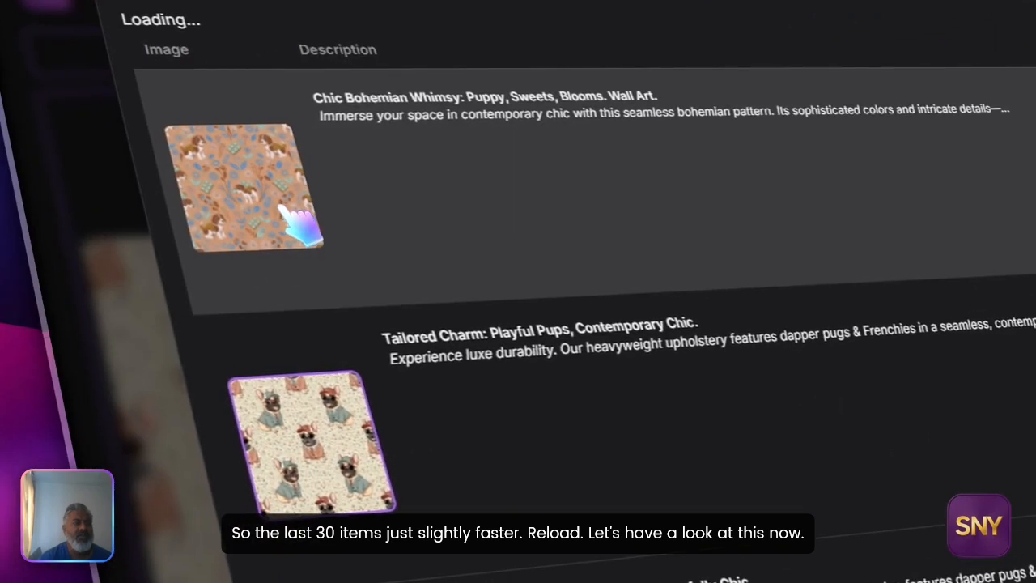
left_click(282, 206)
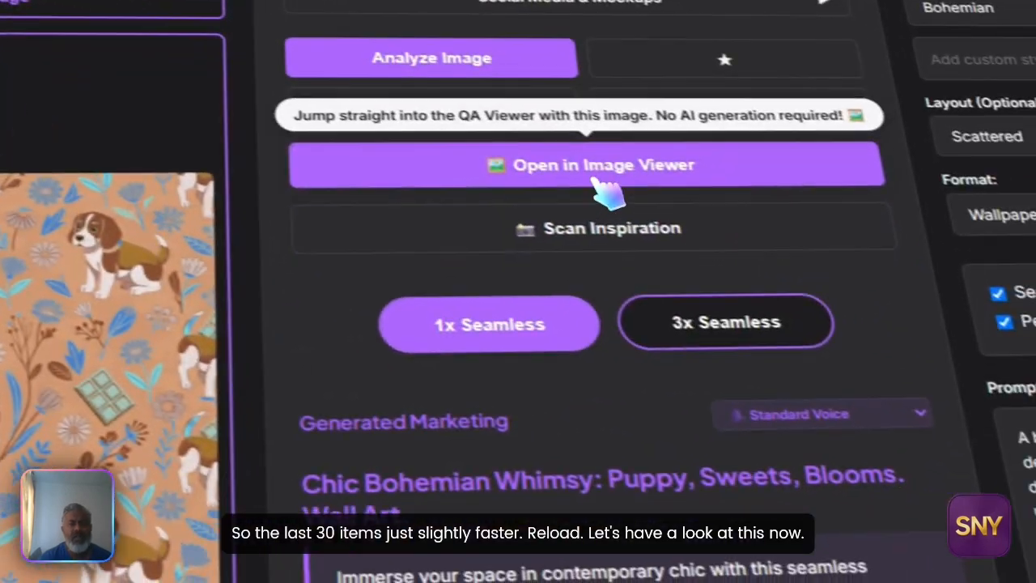
left_click(797, 208)
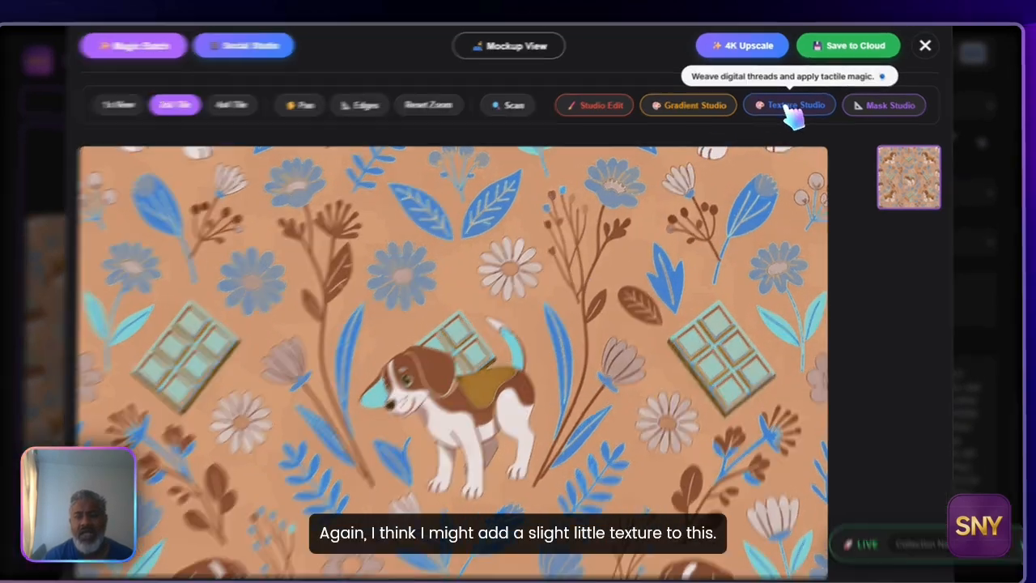
Bring the pattern into Texture Studio, enlarge the preview to 400%, and choose Classic Denim as the fabric base.
left_click(793, 103)
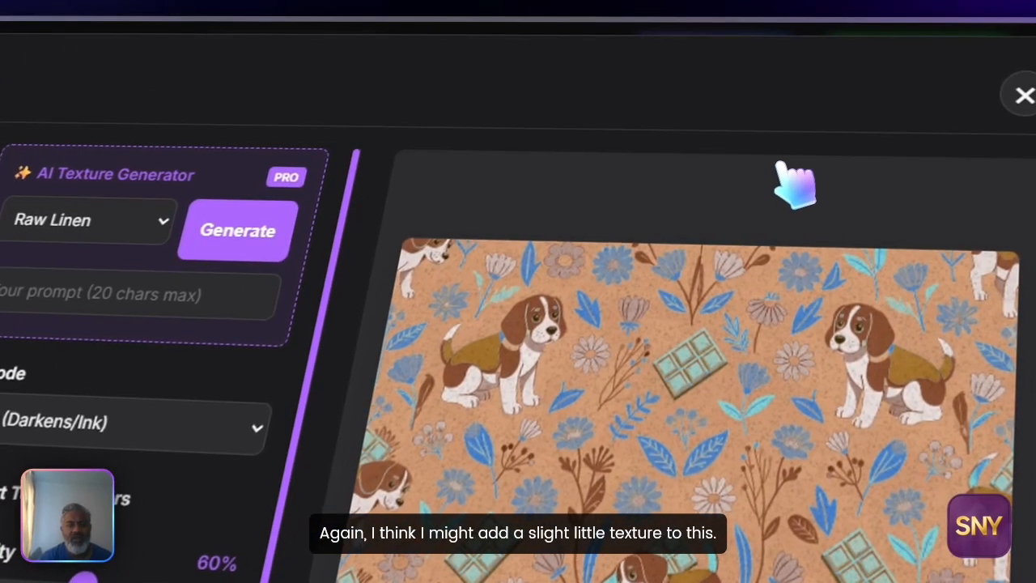
left_click_drag(630, 432, 788, 431)
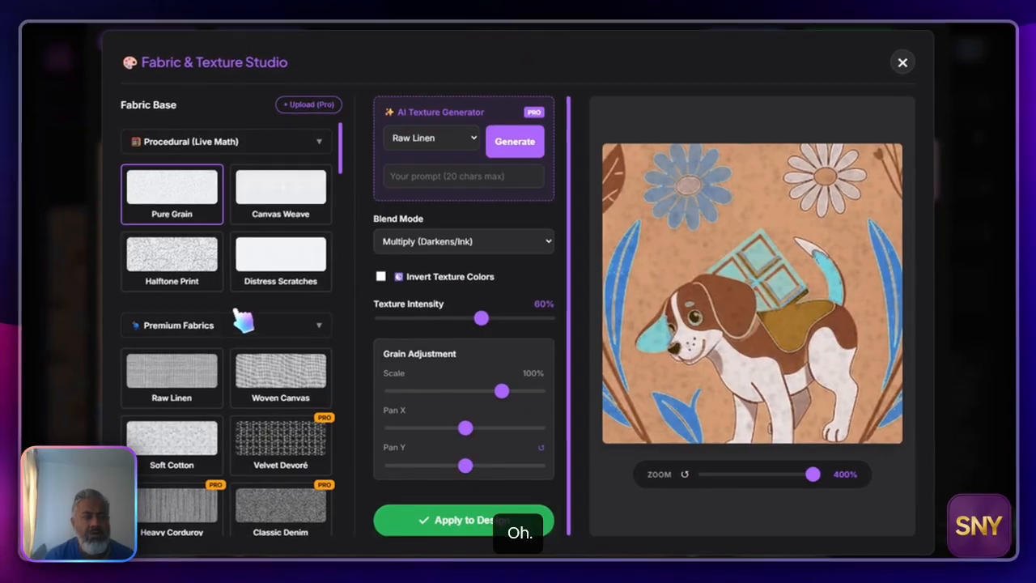
scroll(279, 340, "down", 3)
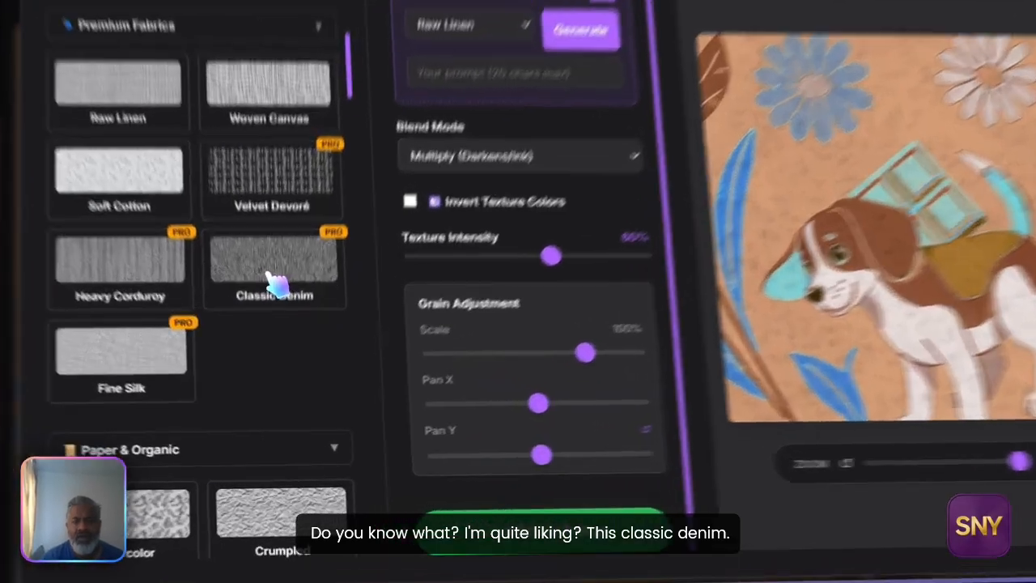
left_click(279, 333)
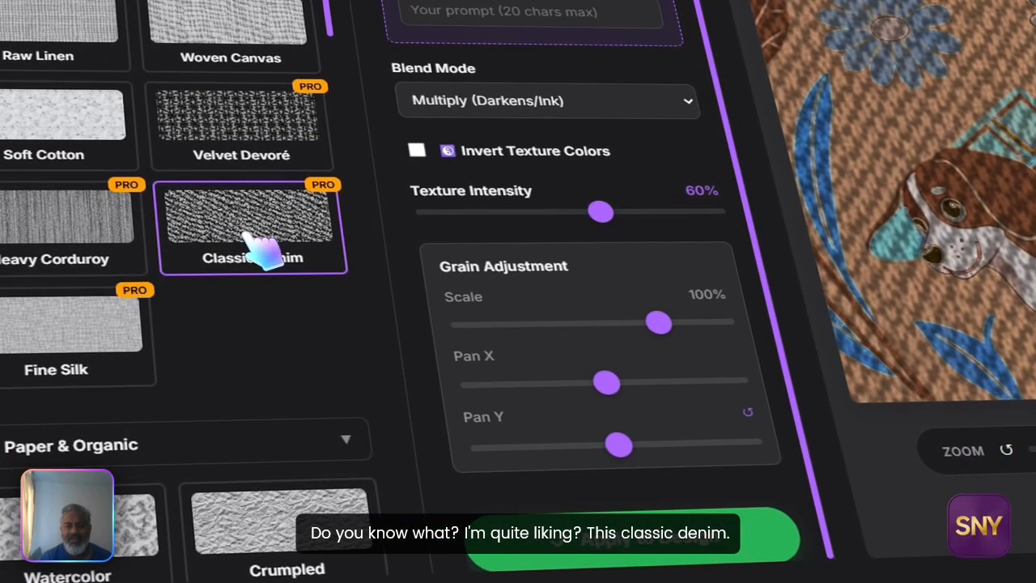
Set the denim grain scale to 14% and texture intensity to 36%, and shift the grain's horizontal and vertical pan.
left_click_drag(652, 323, 501, 356)
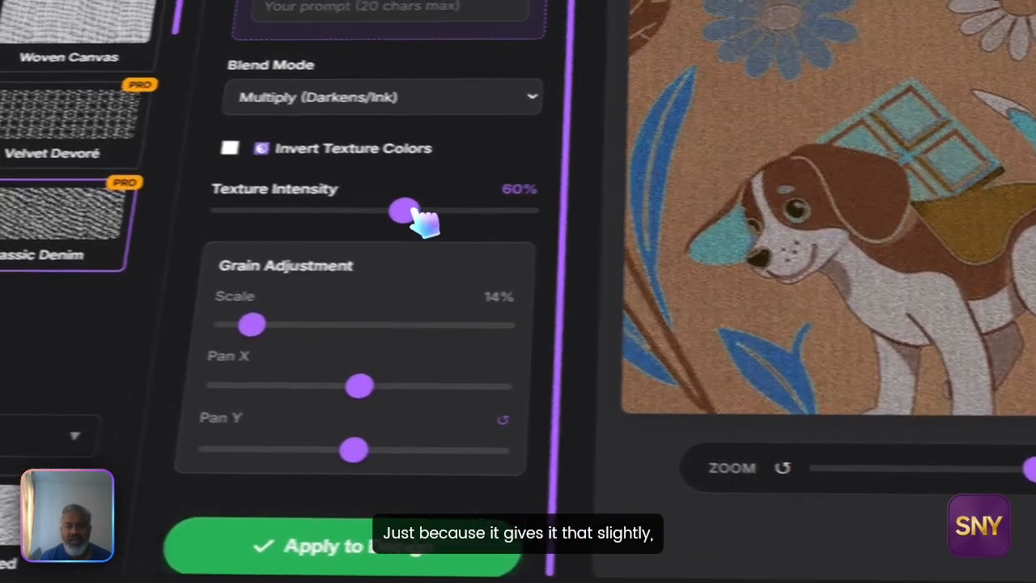
left_click_drag(602, 213, 541, 239)
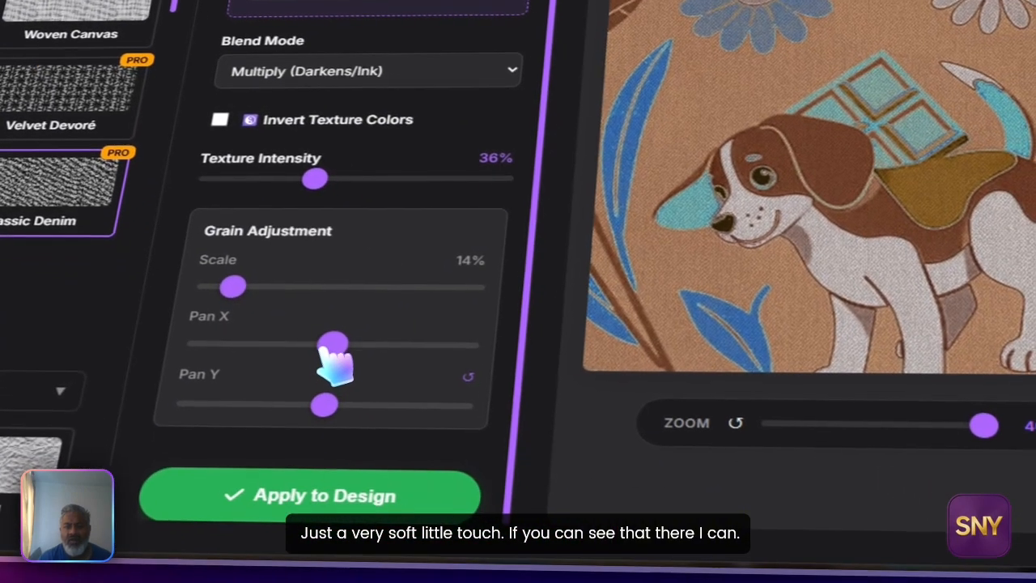
left_click_drag(412, 394, 455, 395)
mouse_move(368, 344)
left_mouse_down()
mouse_move(389, 347)
mouse_move(363, 347)
left_mouse_up()
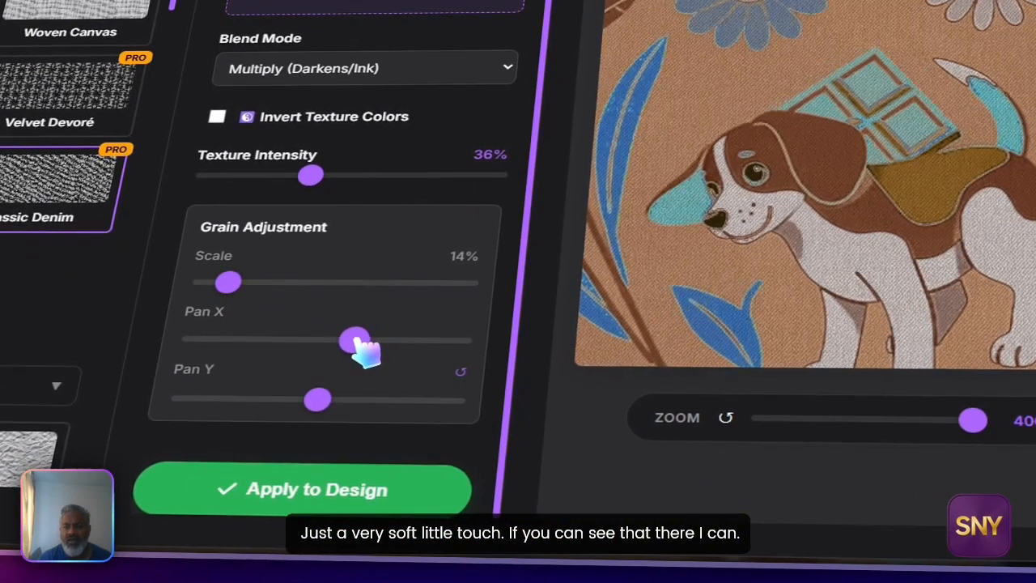
mouse_move(338, 404)
left_mouse_down()
mouse_move(356, 409)
mouse_move(334, 399)
left_mouse_up()
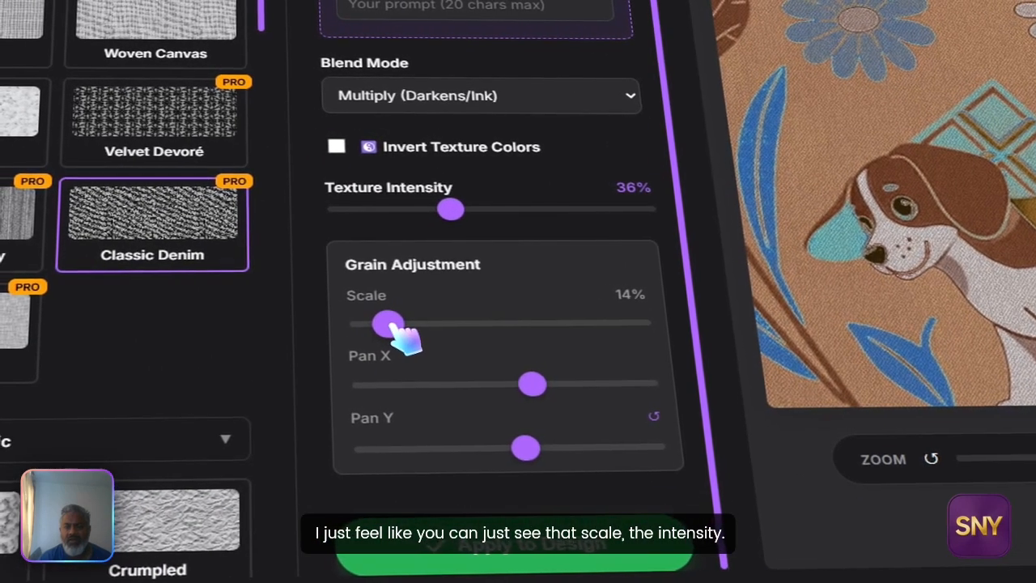
Set the grain scale to 20% and the texture intensity to 41%, and apply the denim texture to the design.
left_click_drag(348, 319, 367, 319)
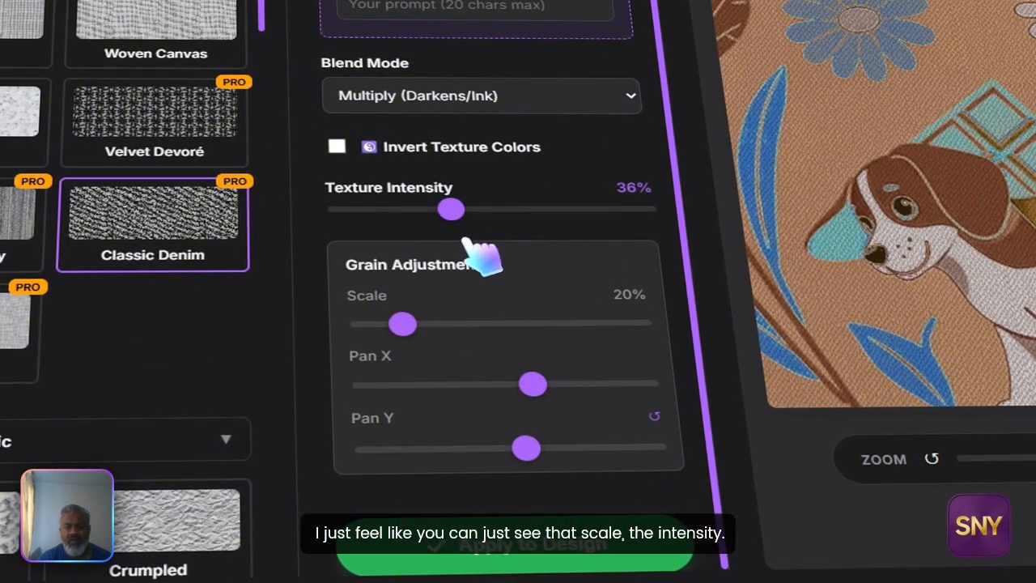
left_click_drag(450, 210, 460, 210)
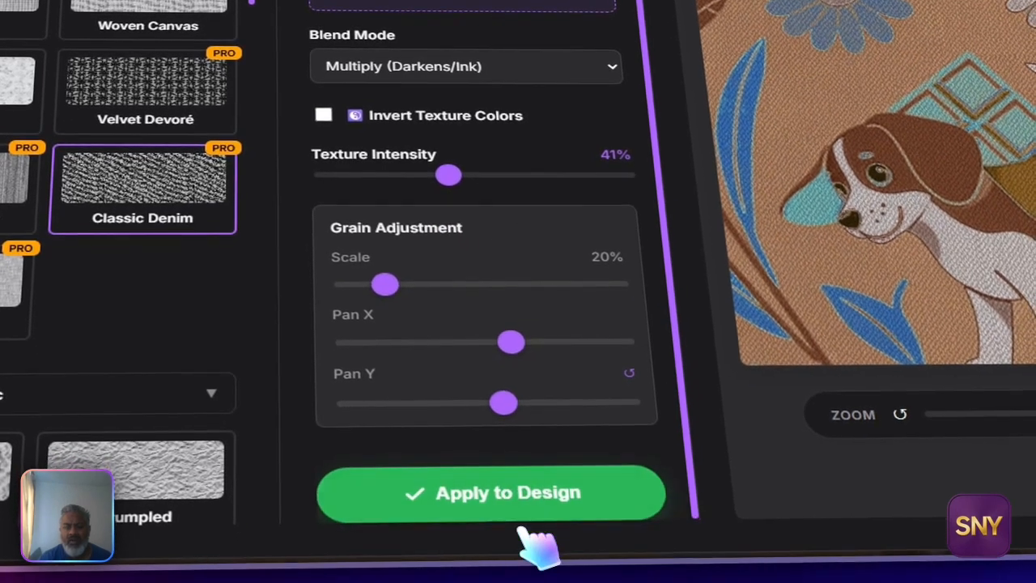
left_click(528, 501)
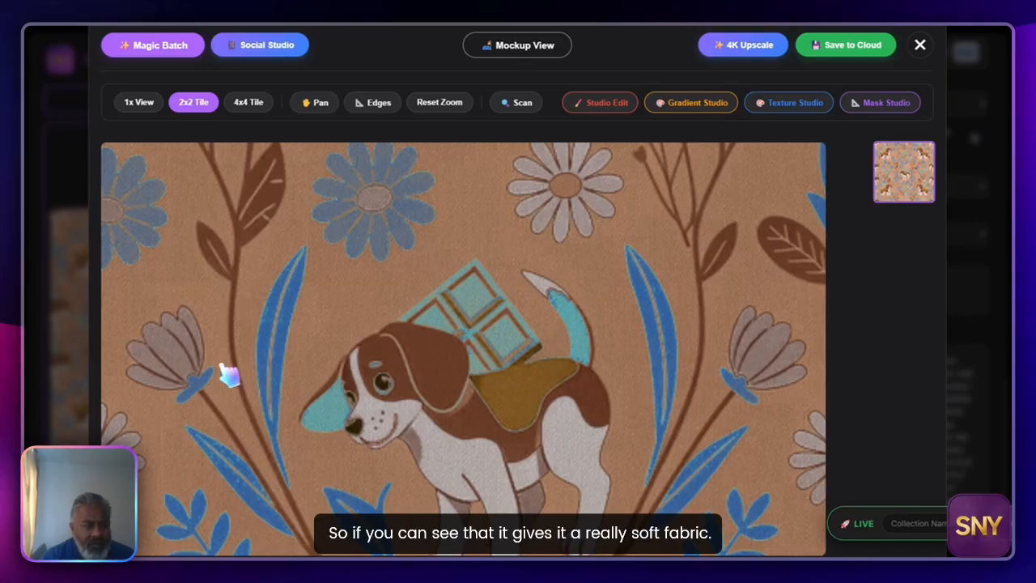
Preview the textured pattern on product mockups and reduce the pattern's scale on the slot 1 trainers.
scroll(534, 320, "down", 4)
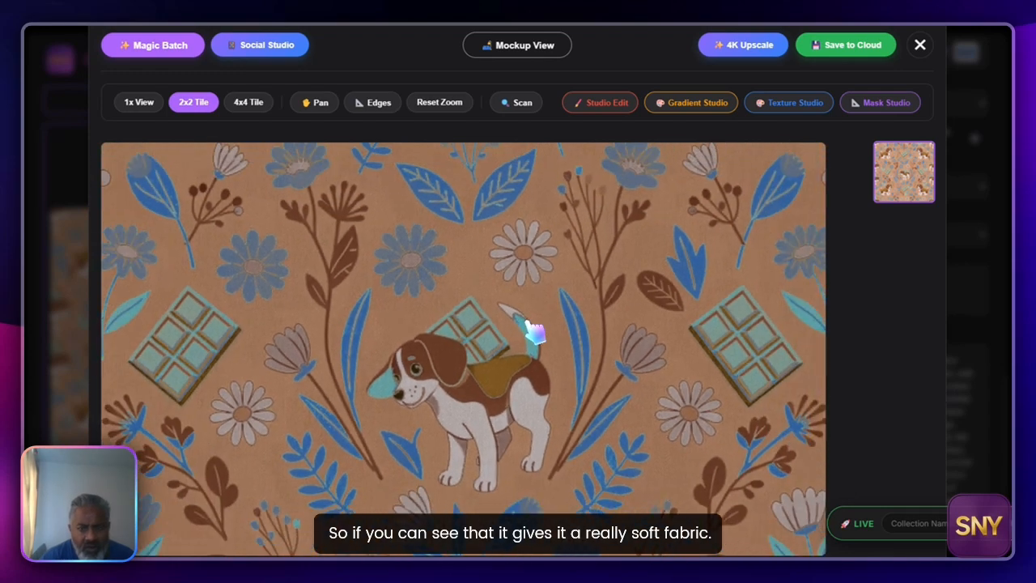
scroll(534, 332, "down", 1)
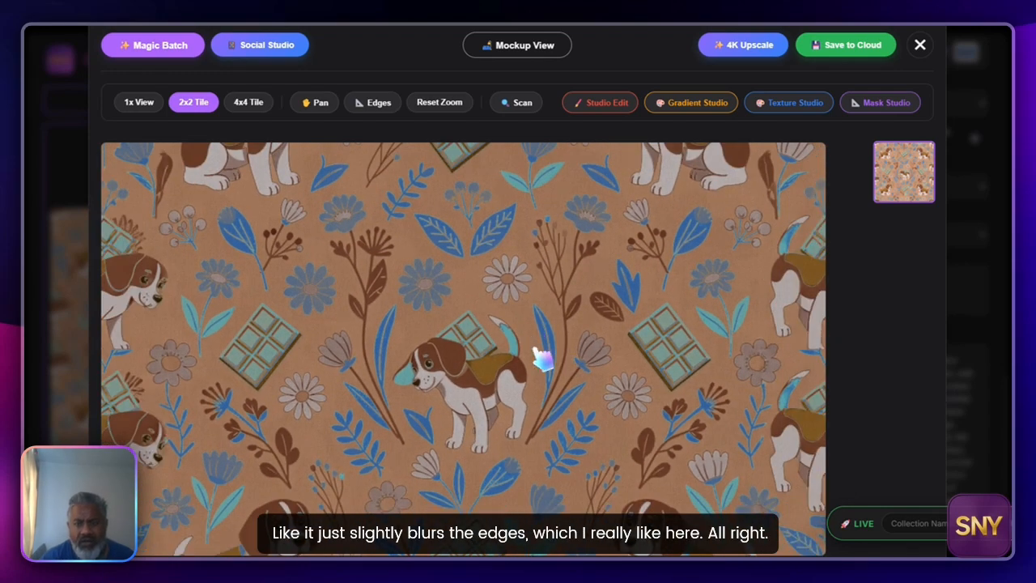
scroll(582, 348, "up", 2)
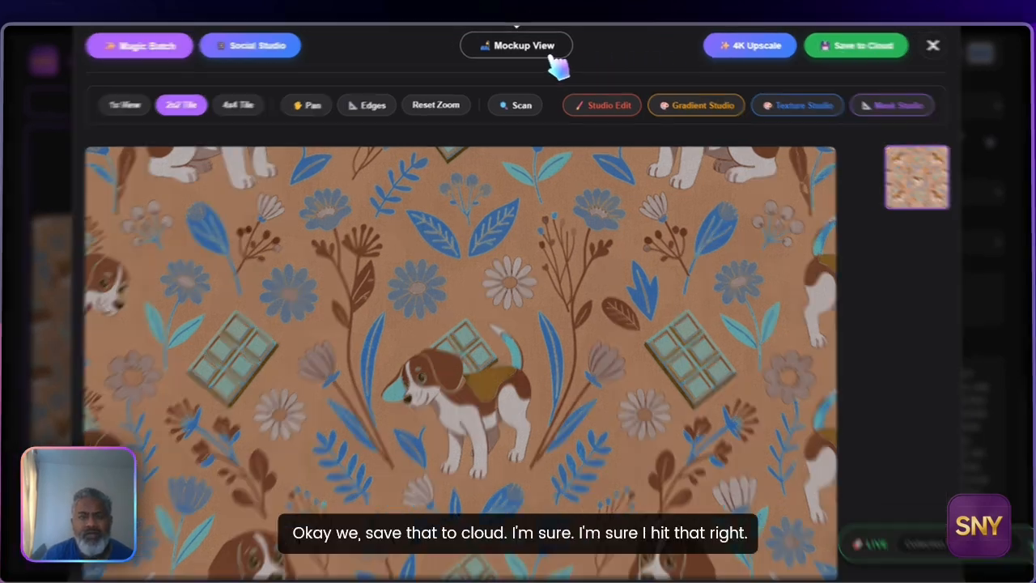
left_click(549, 47)
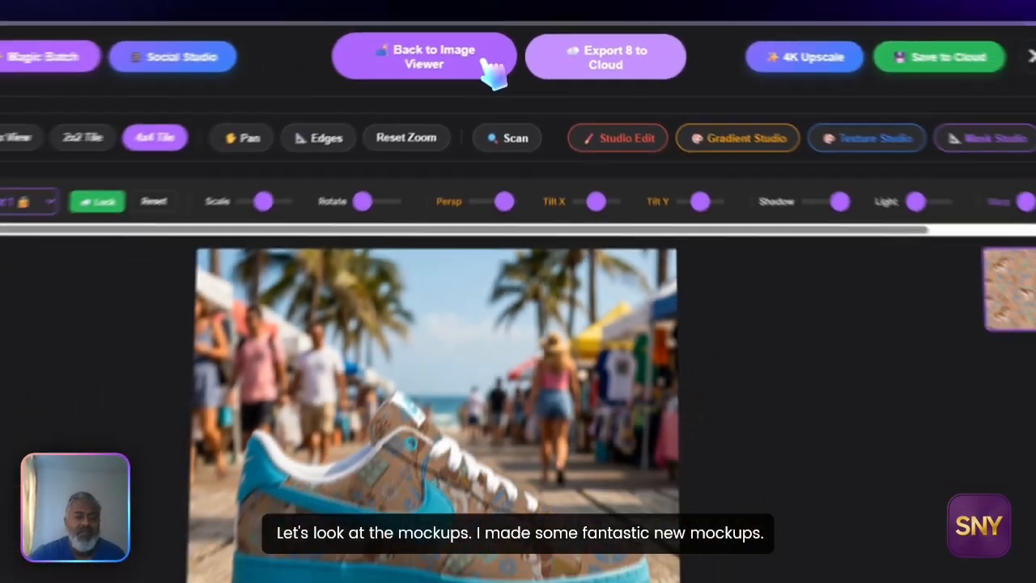
scroll(575, 416, "up", 10)
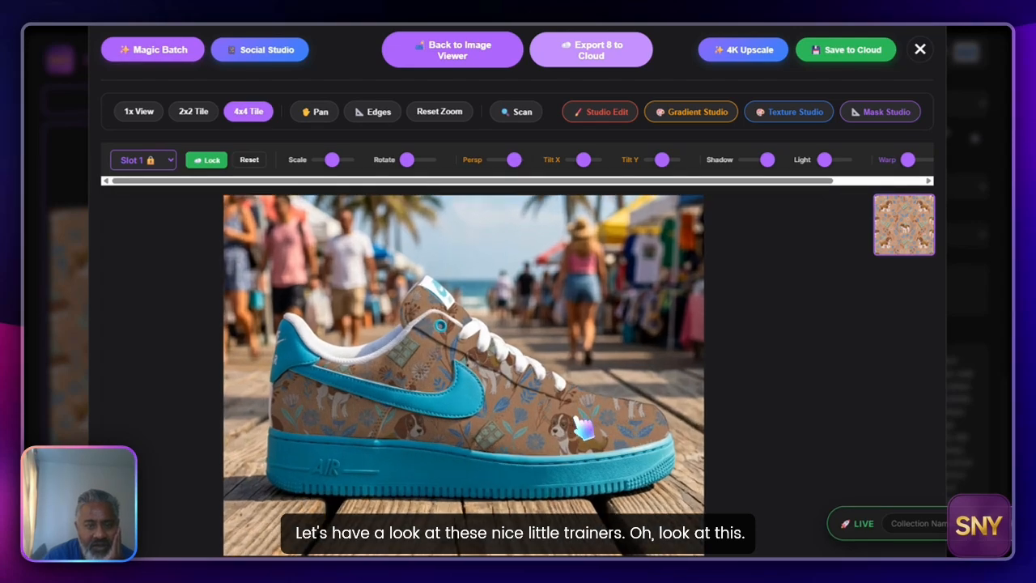
scroll(575, 417, "down", 6)
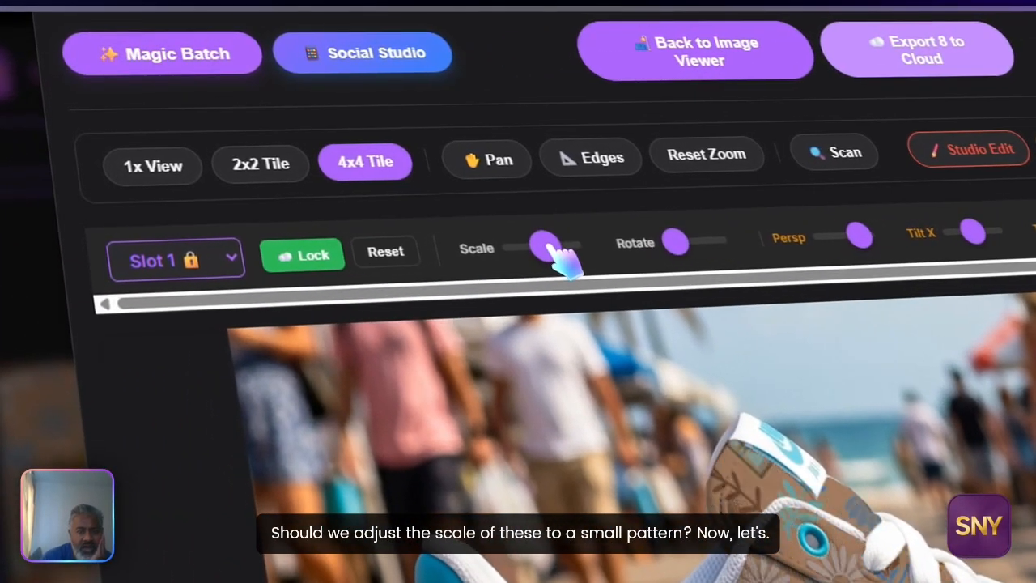
left_click_drag(549, 247, 528, 248)
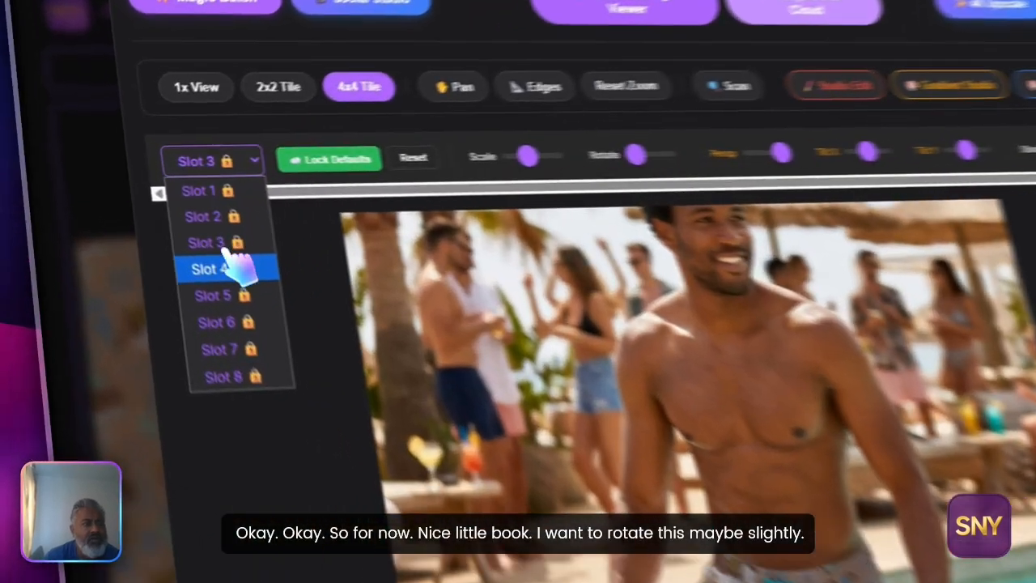
Switch to the slot 4 book mockup, and rotate the cover's pattern and reduce its scale.
left_click(138, 233)
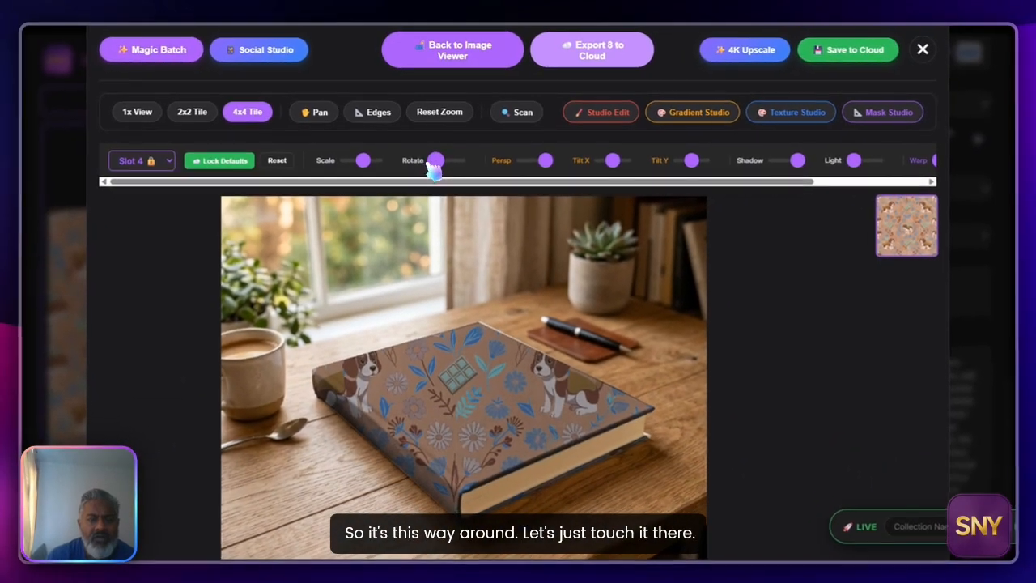
left_click_drag(434, 162, 471, 165)
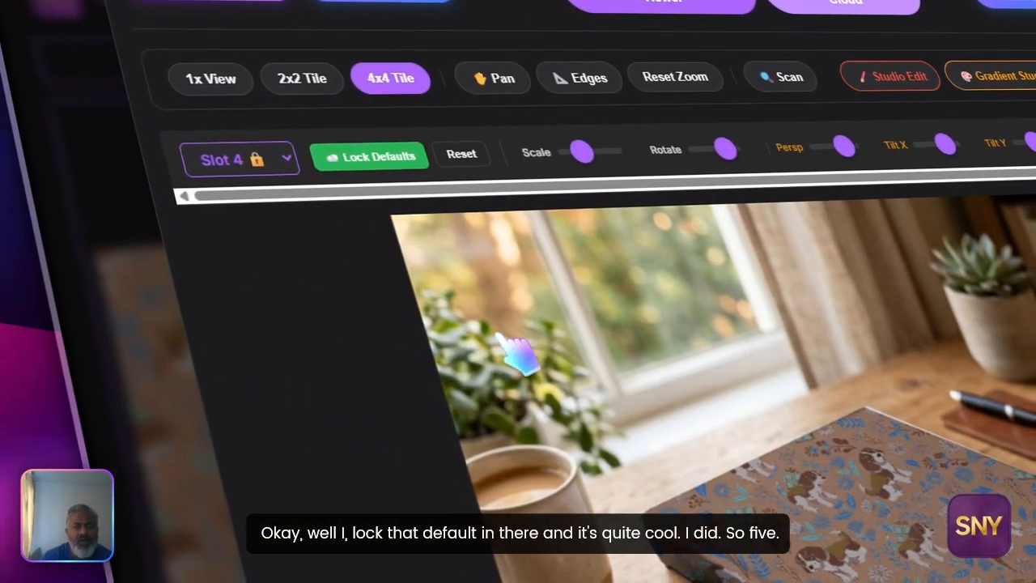
Adjust the light on the pattern in the slot 5 pouf mockup and the slot 7 high-top shoe mockup.
left_click(243, 162)
left_click(267, 312)
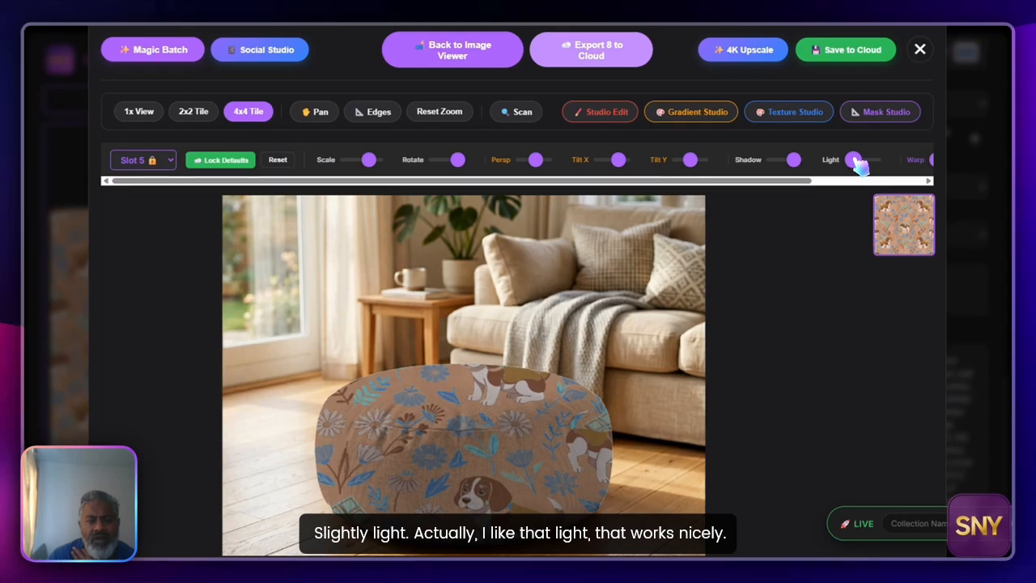
left_click_drag(857, 160, 859, 160)
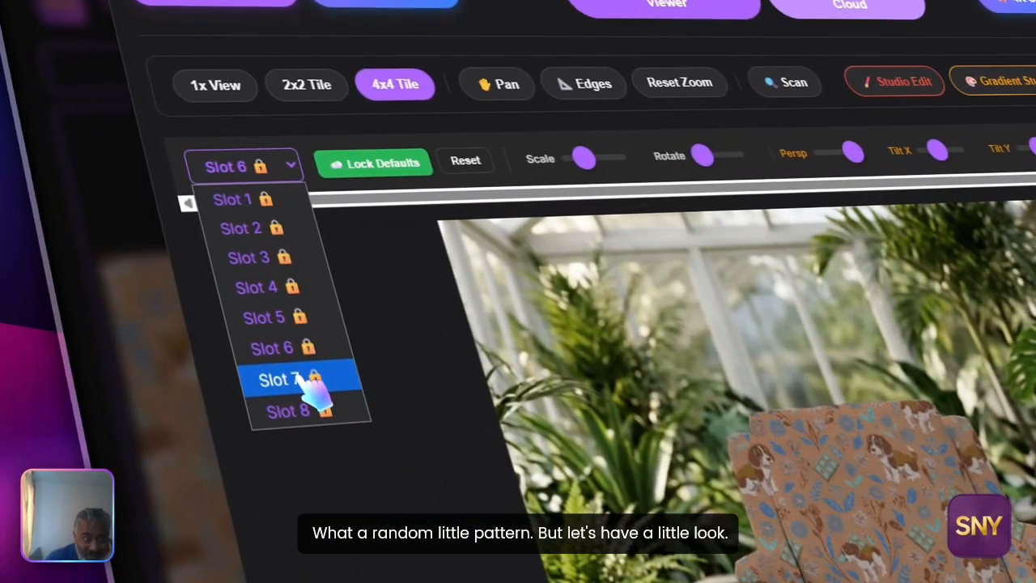
left_click(306, 380)
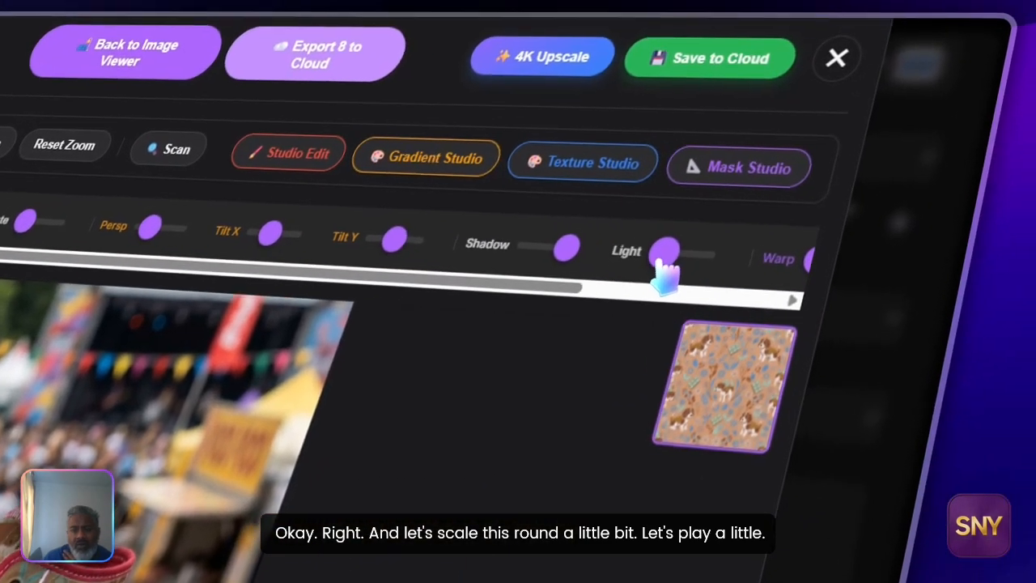
left_click_drag(534, 284, 734, 297)
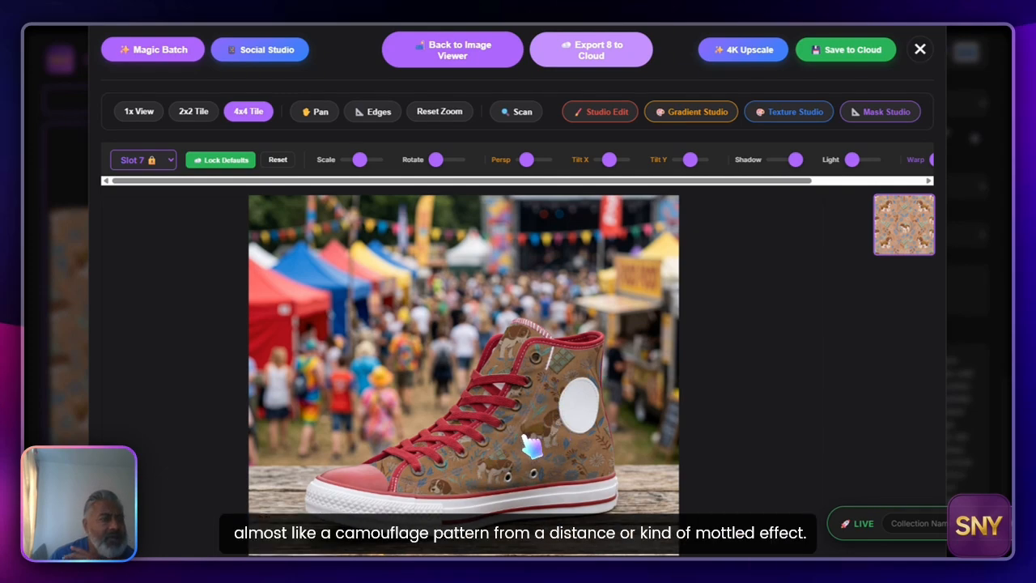
Lock the defaults for the slot 8 swimwear mockup, export all 8 mockups to the cloud, and close the image viewer.
left_click(142, 160)
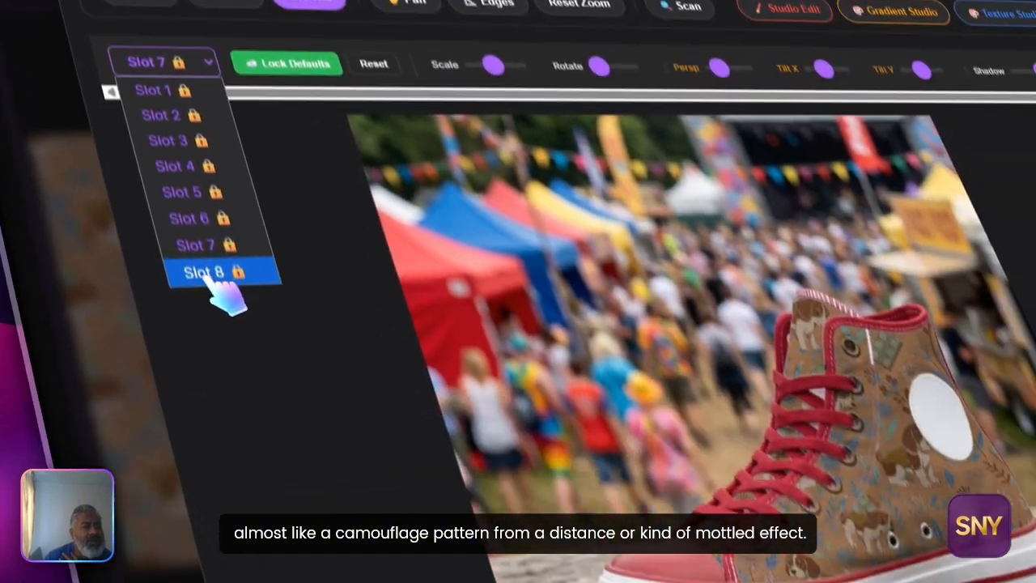
left_click(166, 301)
left_click(279, 46)
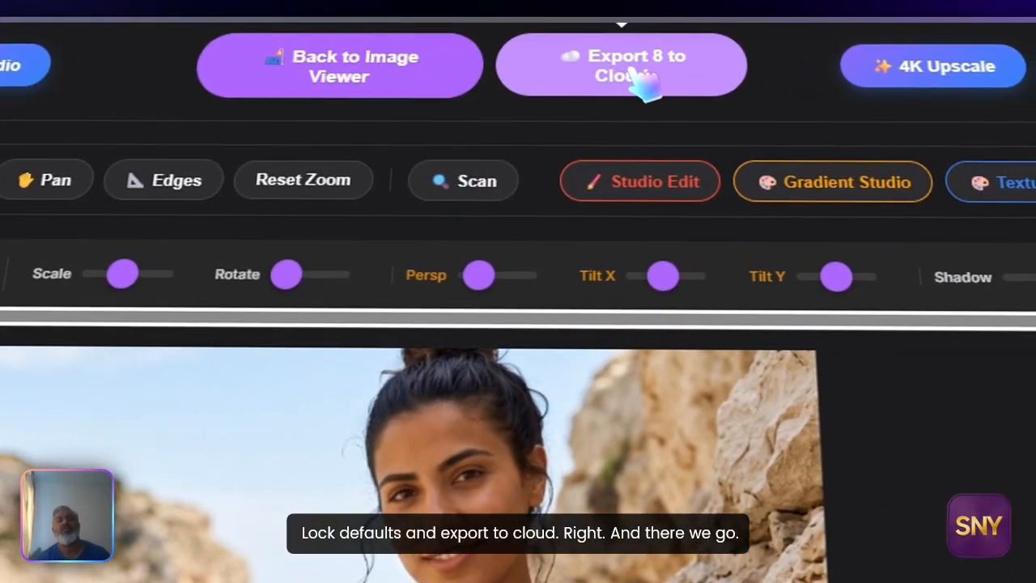
left_click(660, 81)
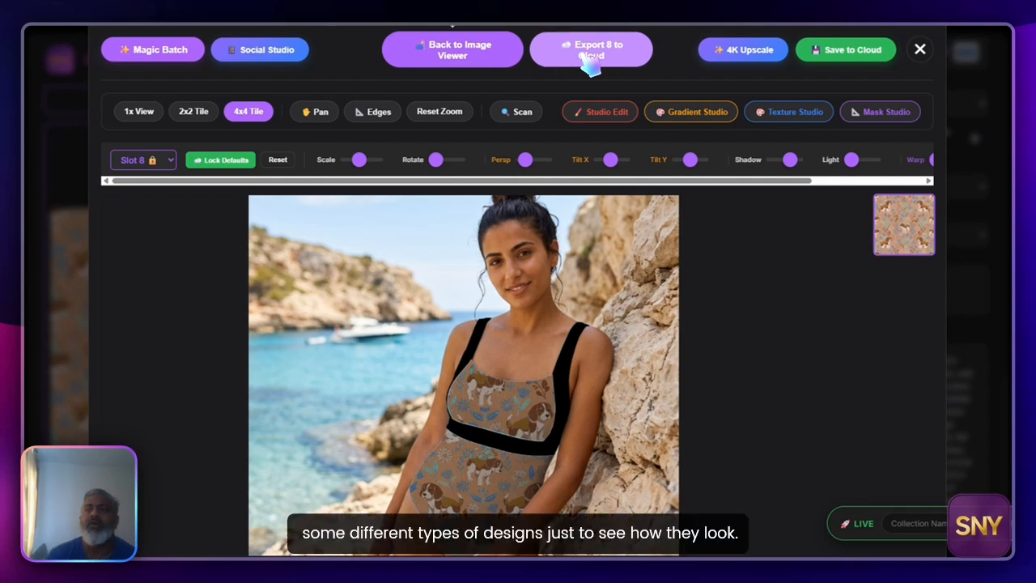
left_click(920, 50)
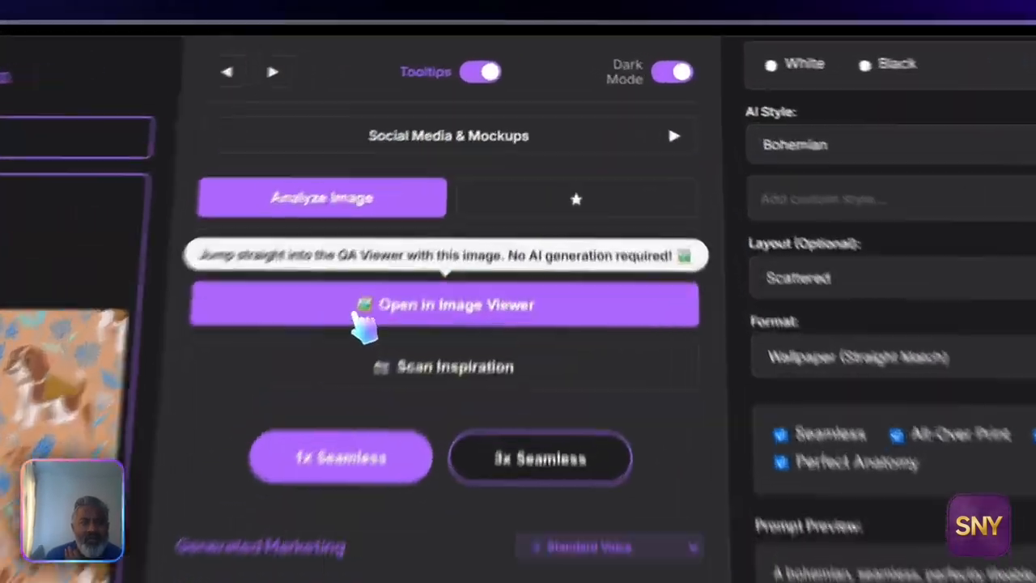
Open the pattern in the image viewer, and load the recent vault designs into the Social Campaign Studio.
left_click(443, 207)
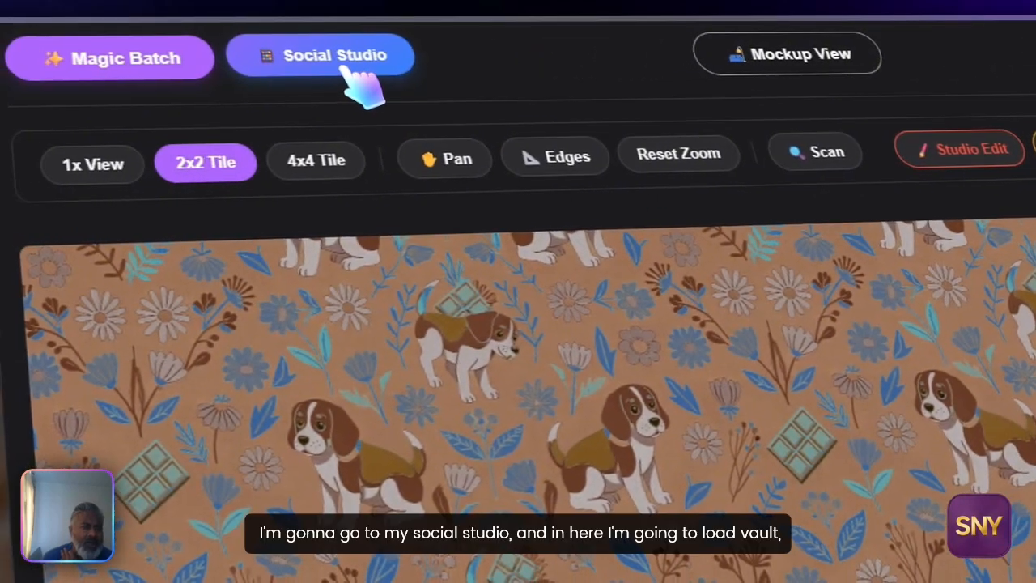
left_click(352, 69)
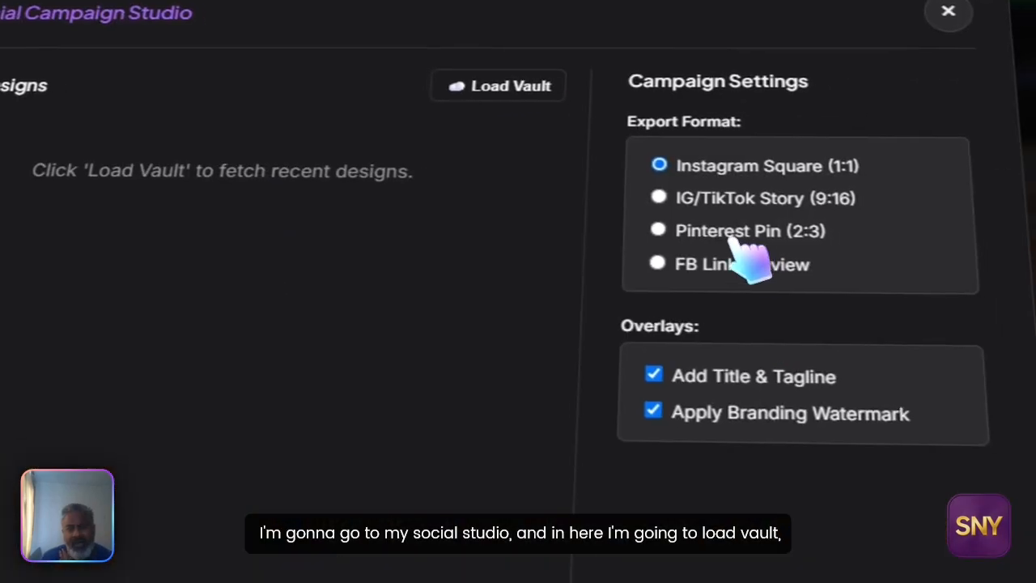
left_click(880, 161)
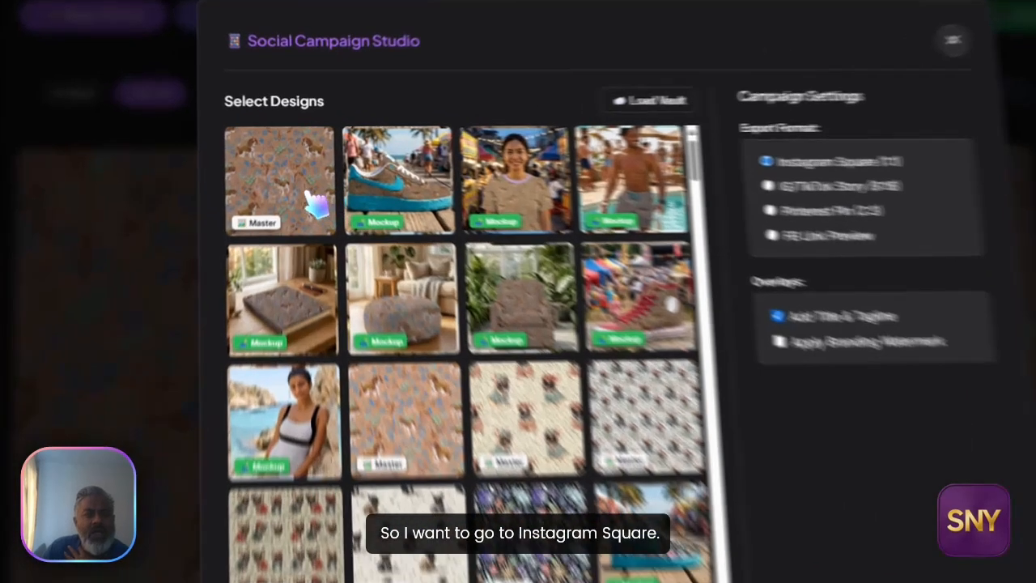
Select the master pattern and the trainers, swim shorts, book, pouf and high-top mockups, and export them as an Instagram Square campaign without the watermark.
left_click(301, 172)
left_click(387, 165)
left_click(647, 204)
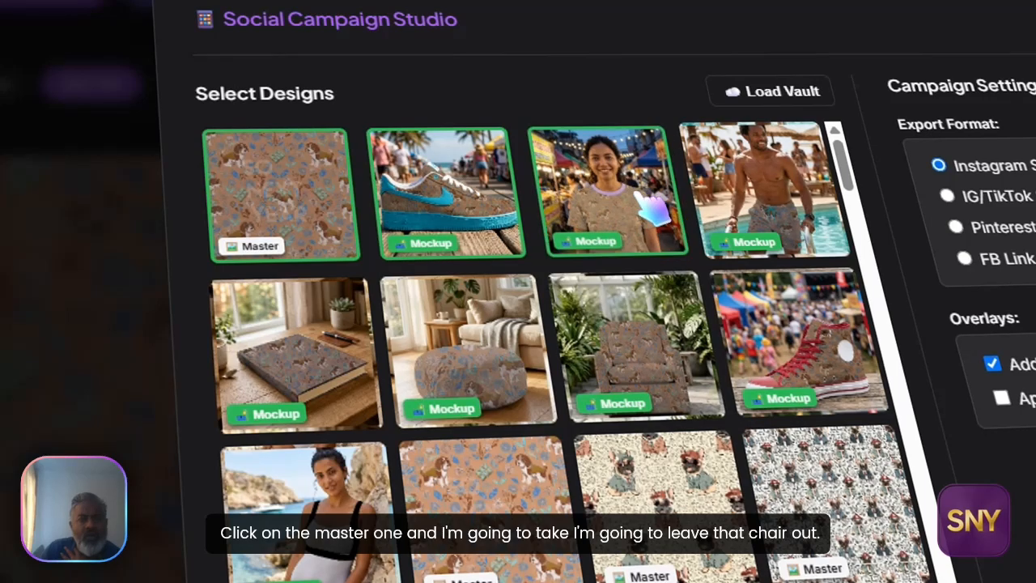
left_click(729, 201)
left_click(793, 311)
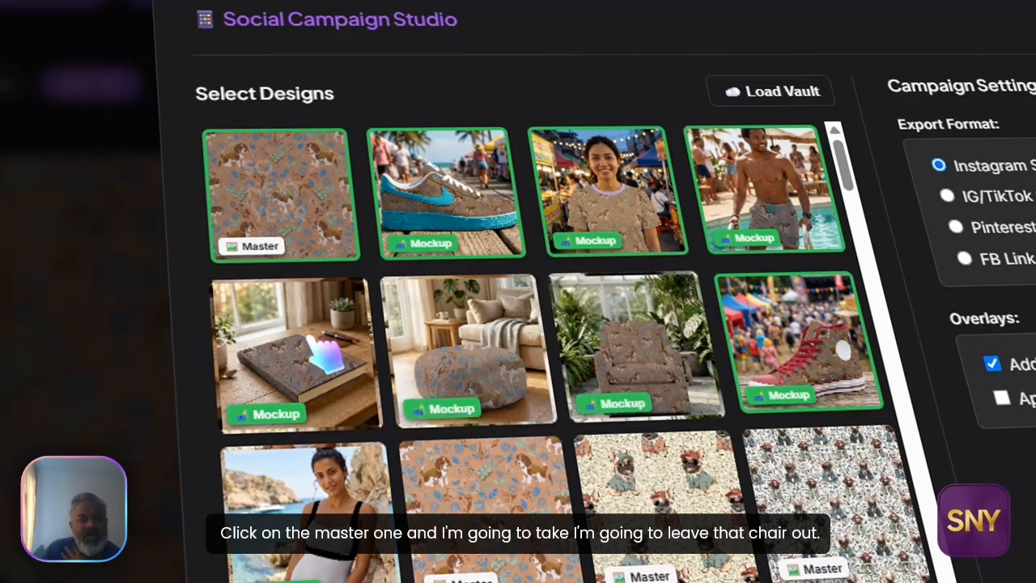
left_click(336, 364)
left_click(495, 355)
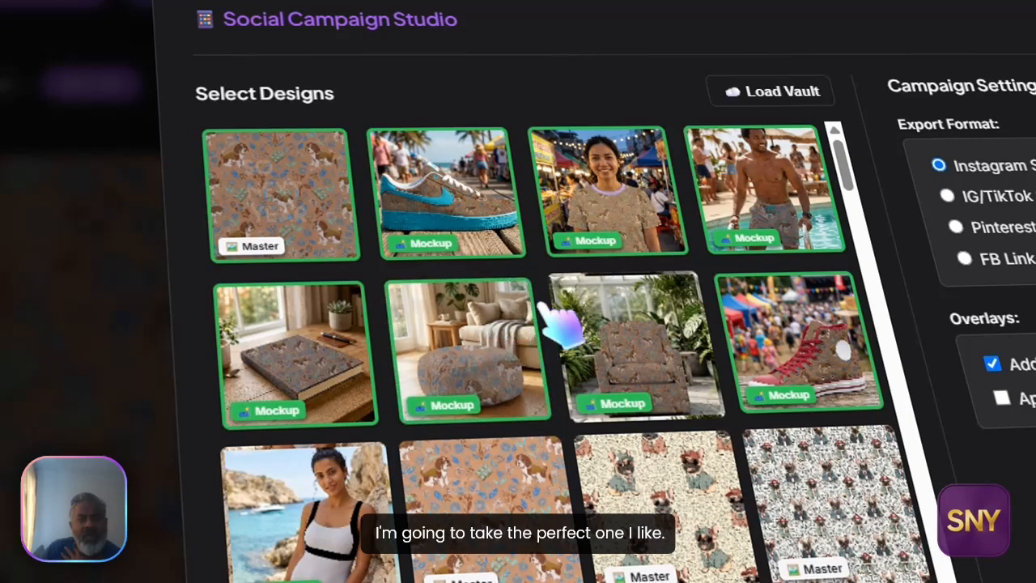
left_click(619, 166)
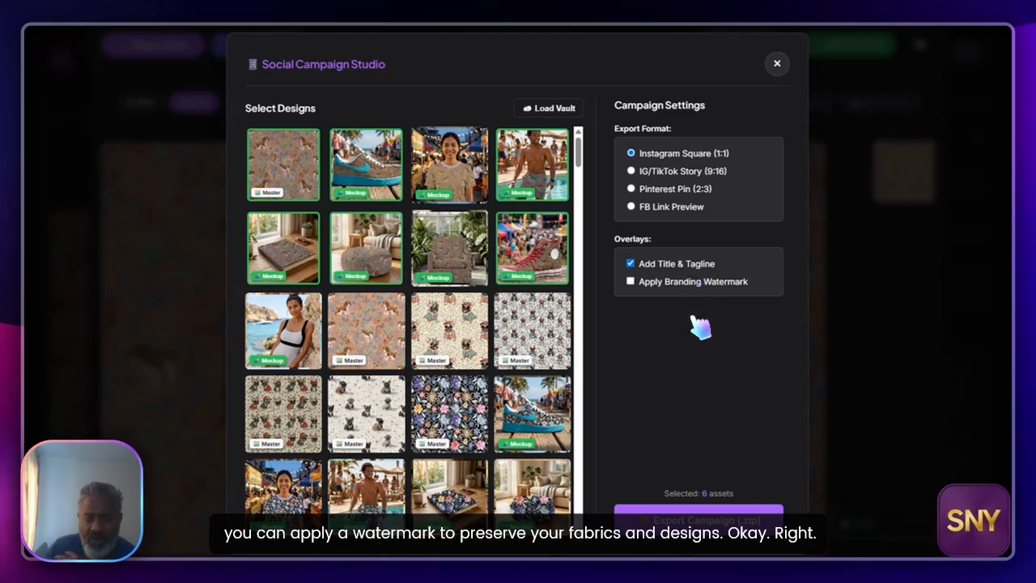
left_click(718, 508)
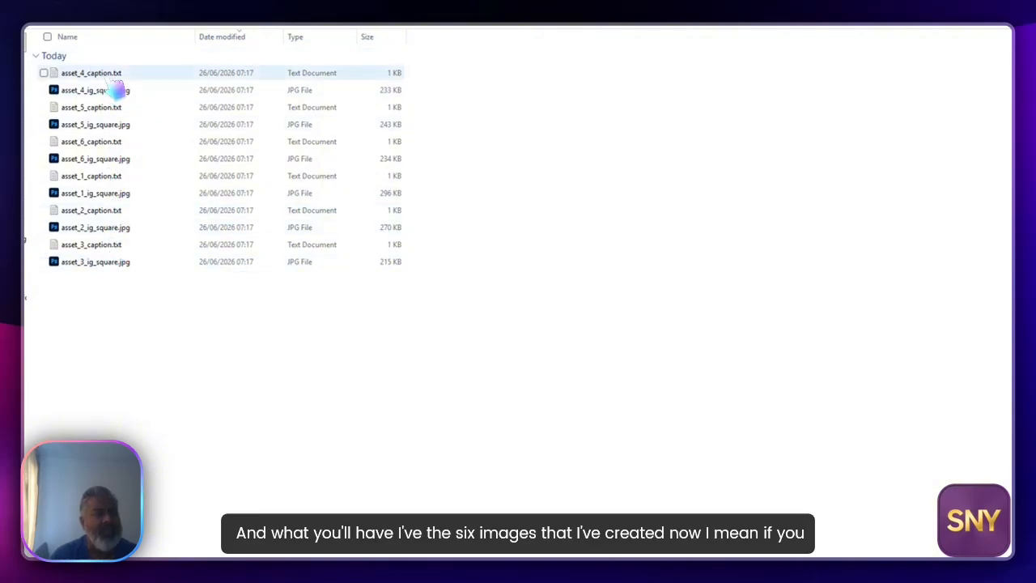
Open asset_2_caption.txt from the exported campaign, copy its entire caption and hashtag text, and close the file.
left_click(116, 212)
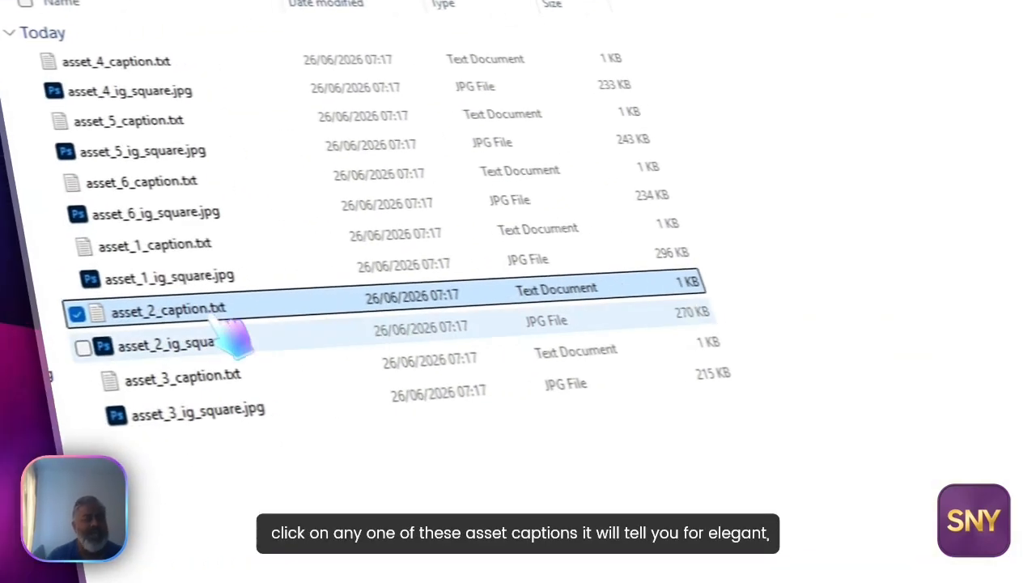
double_click(226, 319)
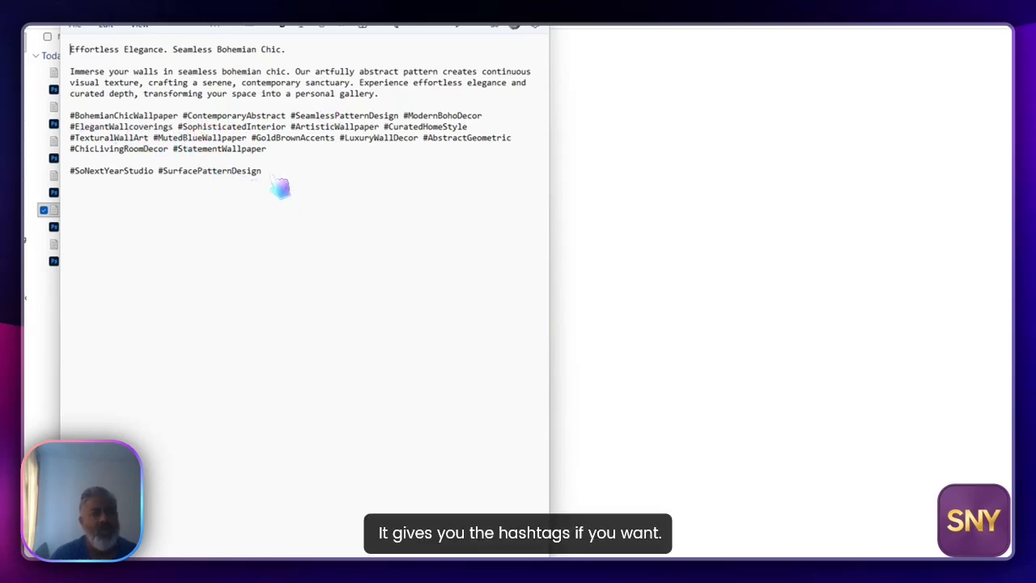
left_click_drag(279, 188, 68, 45)
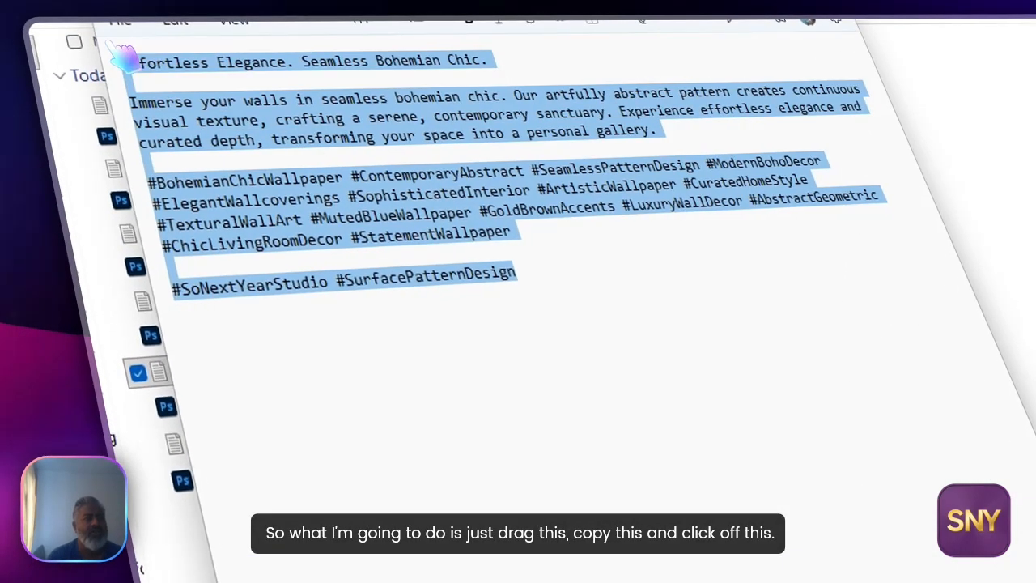
left_click(658, 3)
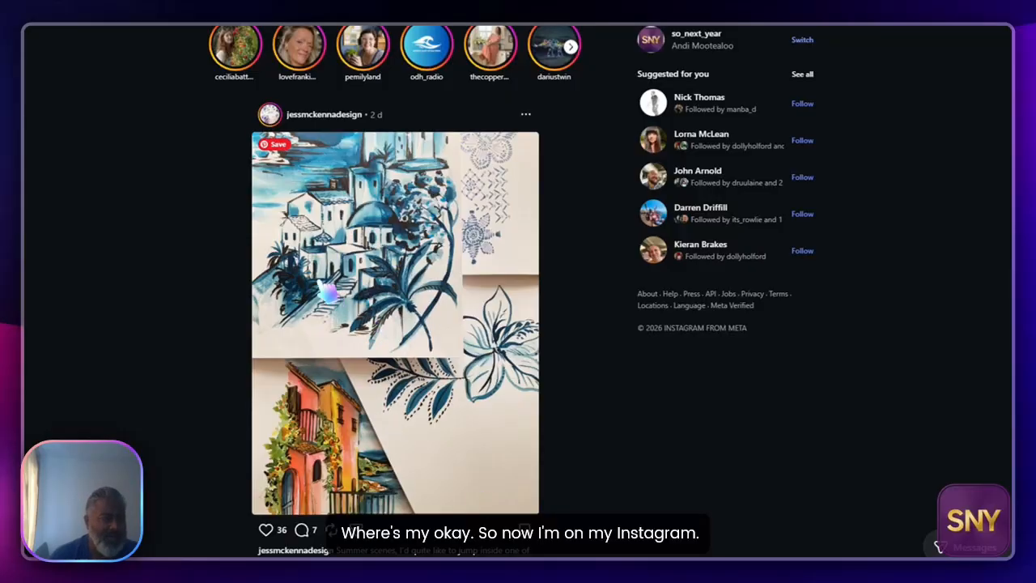
Switch to Instagram and create a new post from all six exported ig_square.jpg campaign images.
left_click(39, 339)
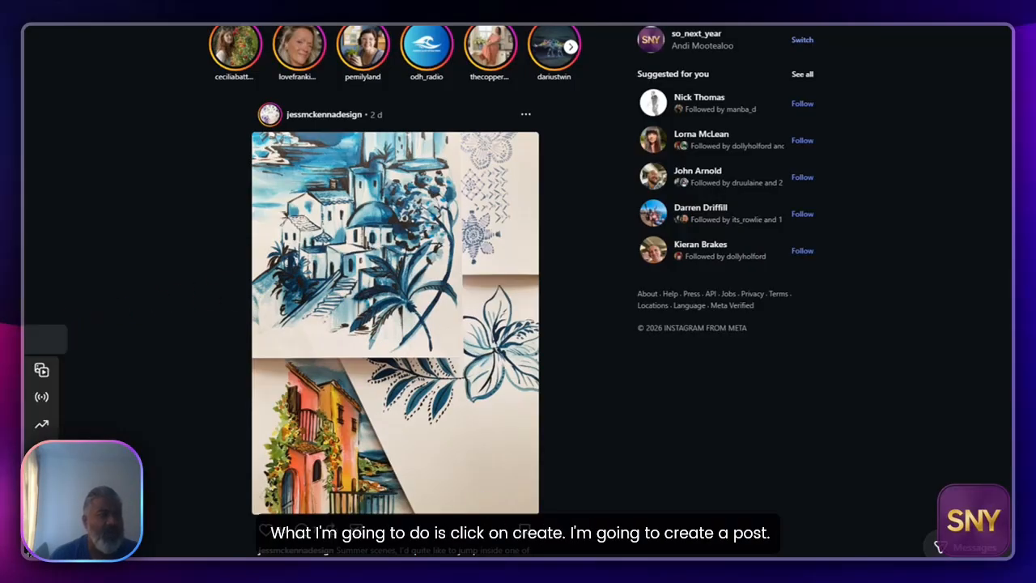
left_click(42, 370)
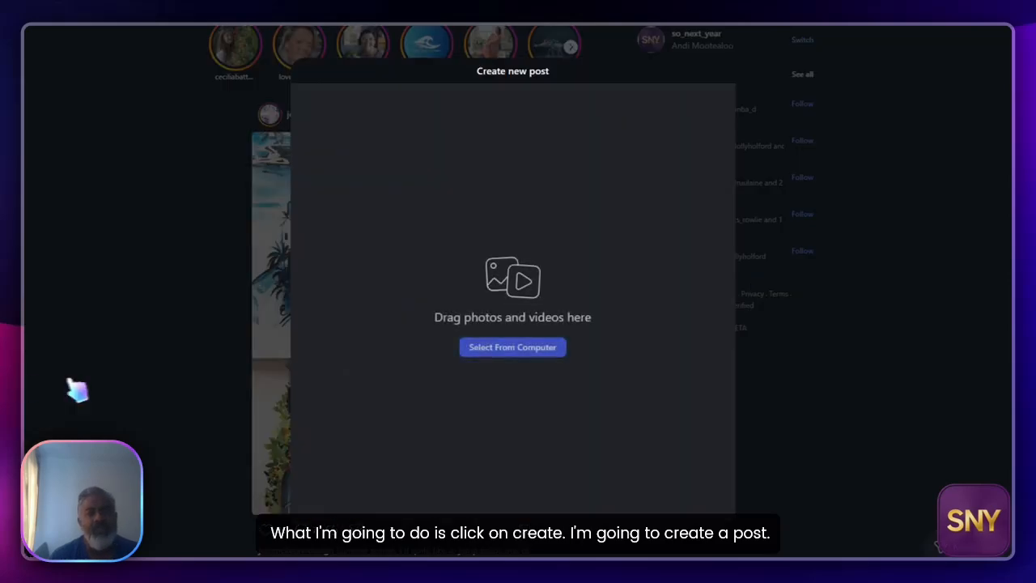
left_click(537, 348)
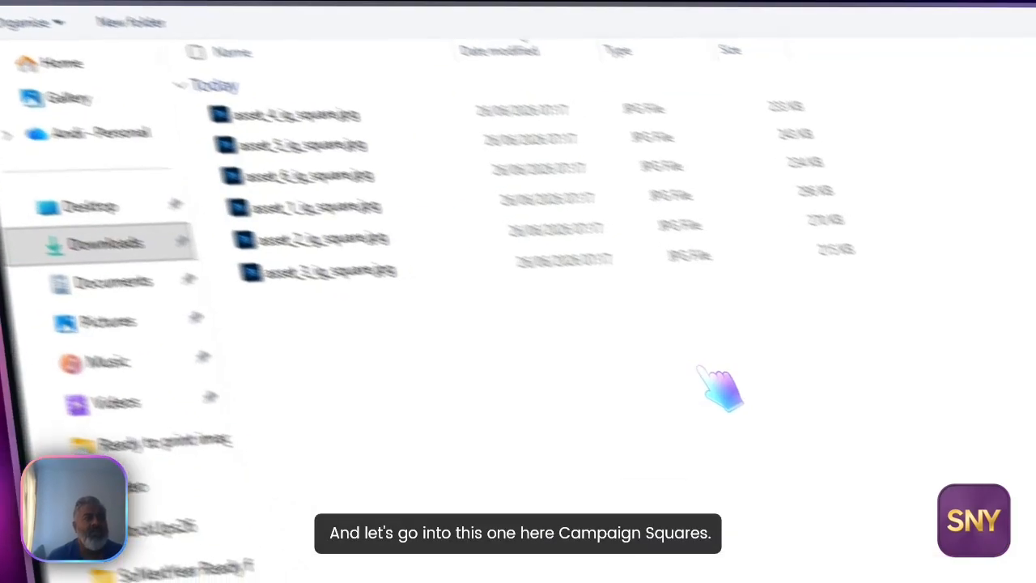
left_click_drag(747, 389, 446, 232)
left_click_drag(299, 192, 134, 93)
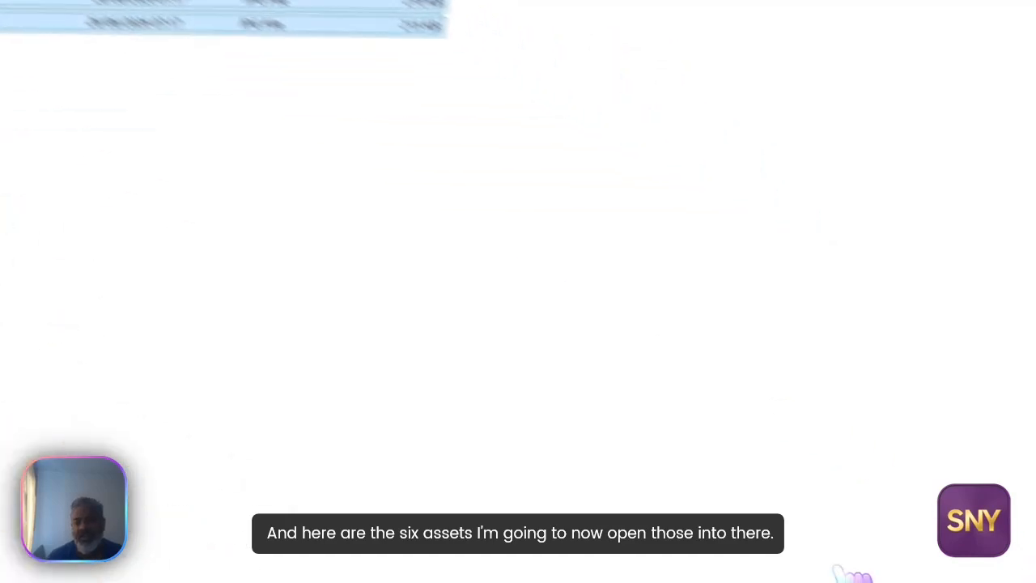
left_click(733, 566)
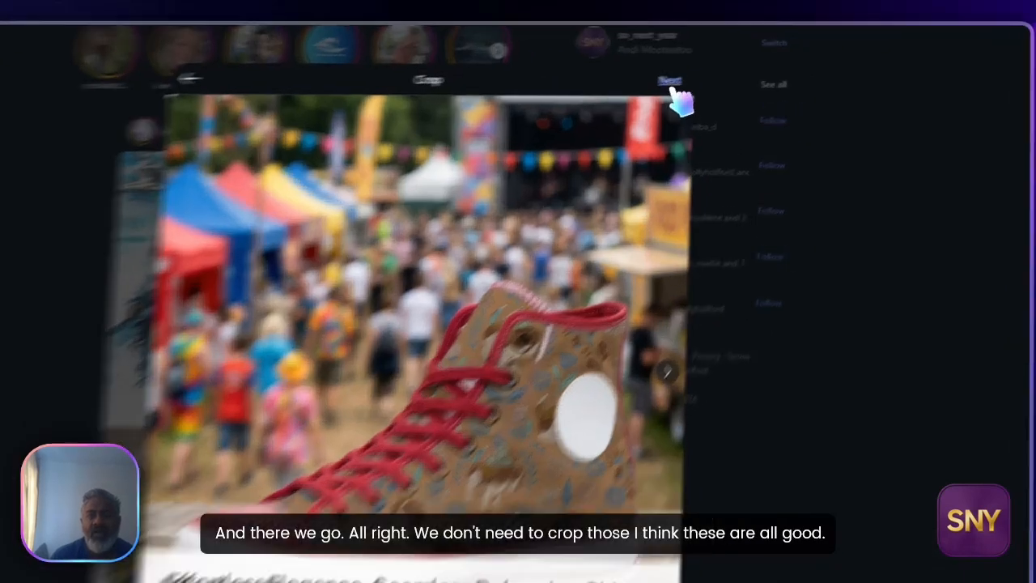
Keep the images' default crop and add a vignette to images in the post, including the book and, at 40, the trainers.
left_click(715, 71)
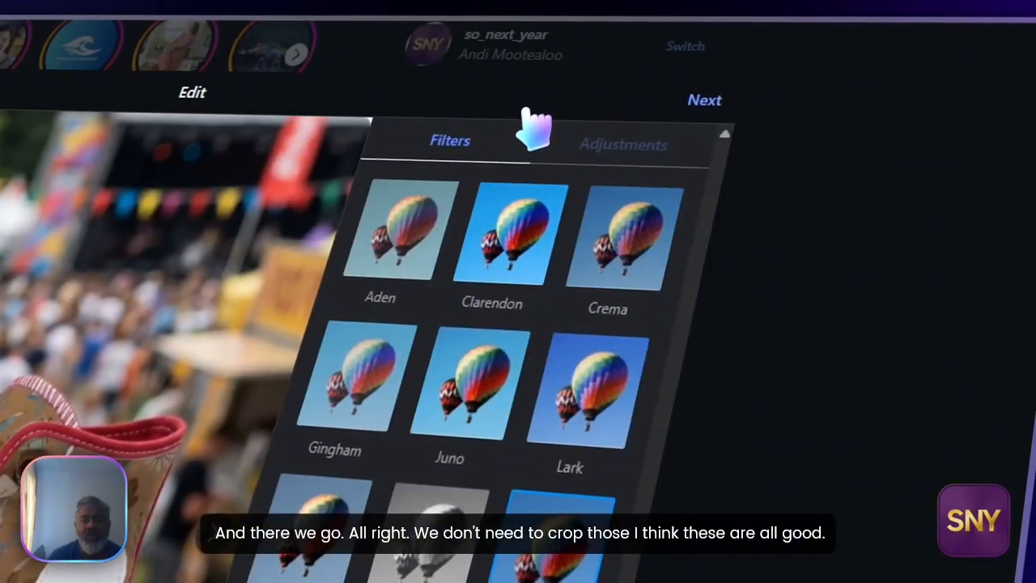
left_click(631, 116)
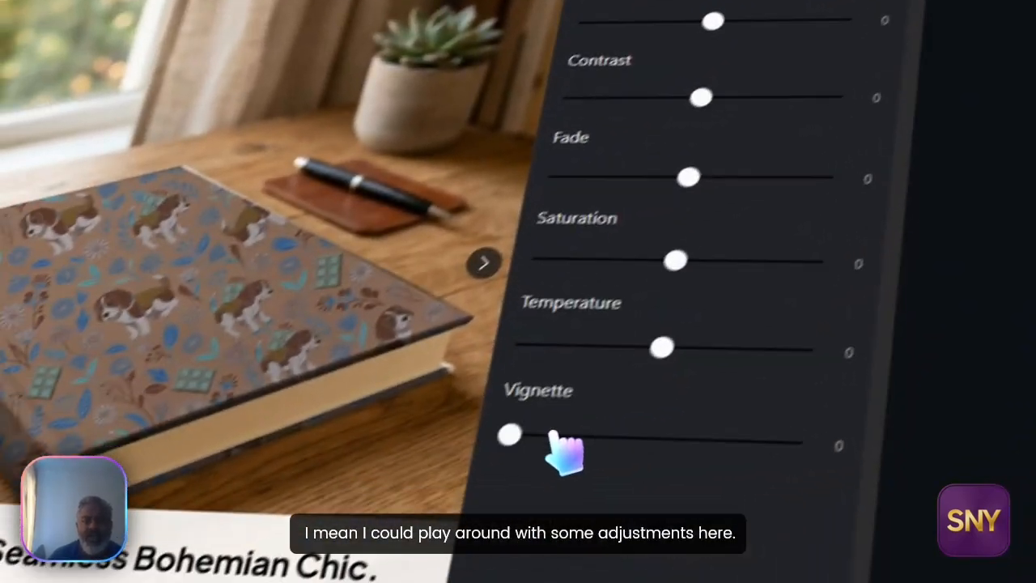
left_click_drag(511, 437, 731, 438)
mouse_move(779, 409)
left_mouse_down()
mouse_move(744, 407)
mouse_move(782, 407)
left_mouse_up()
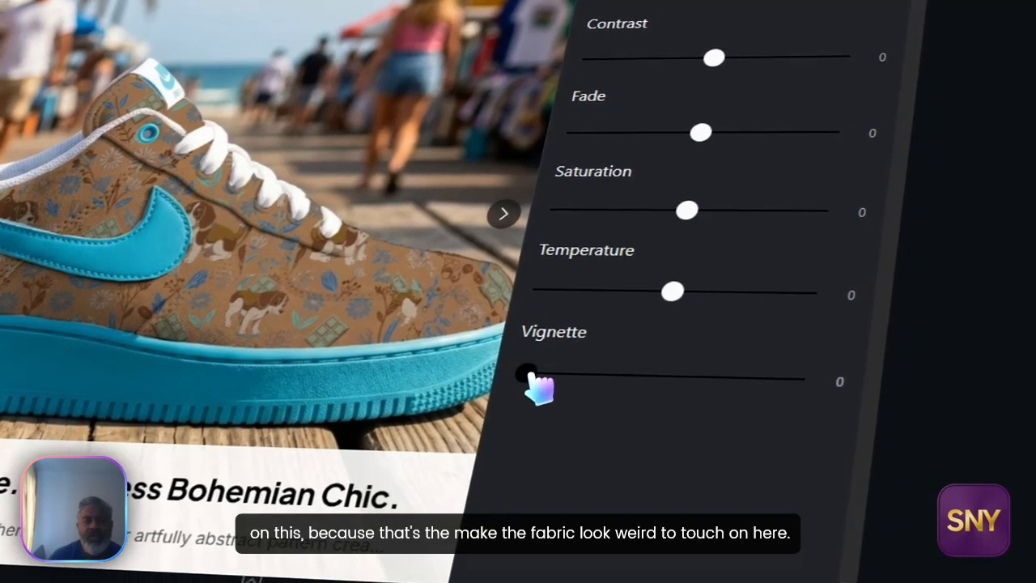
left_click_drag(559, 382, 627, 380)
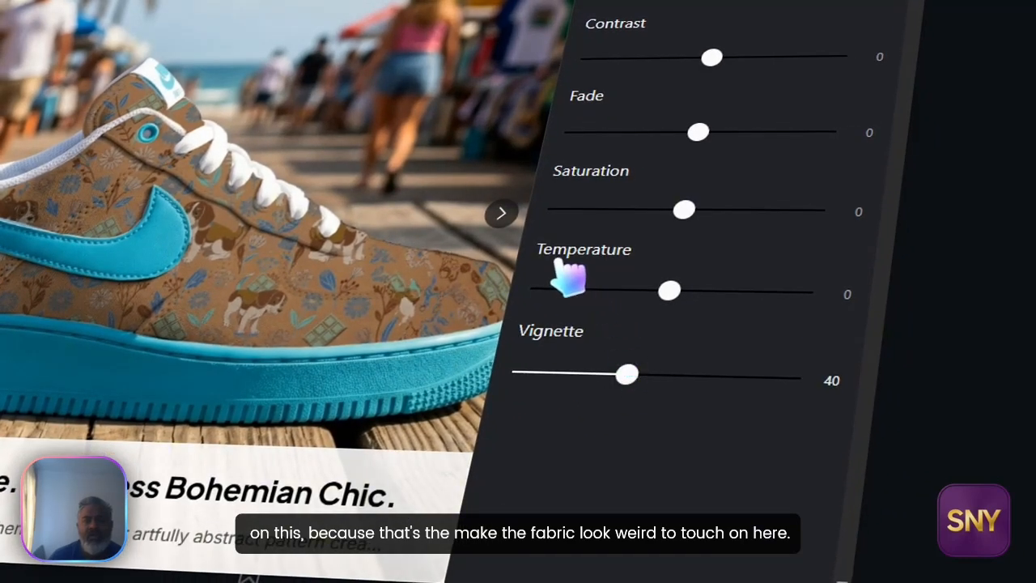
left_click(502, 213)
Paste the copied caption and hashtags into the post, read them through, and share the post.
left_click(753, 64)
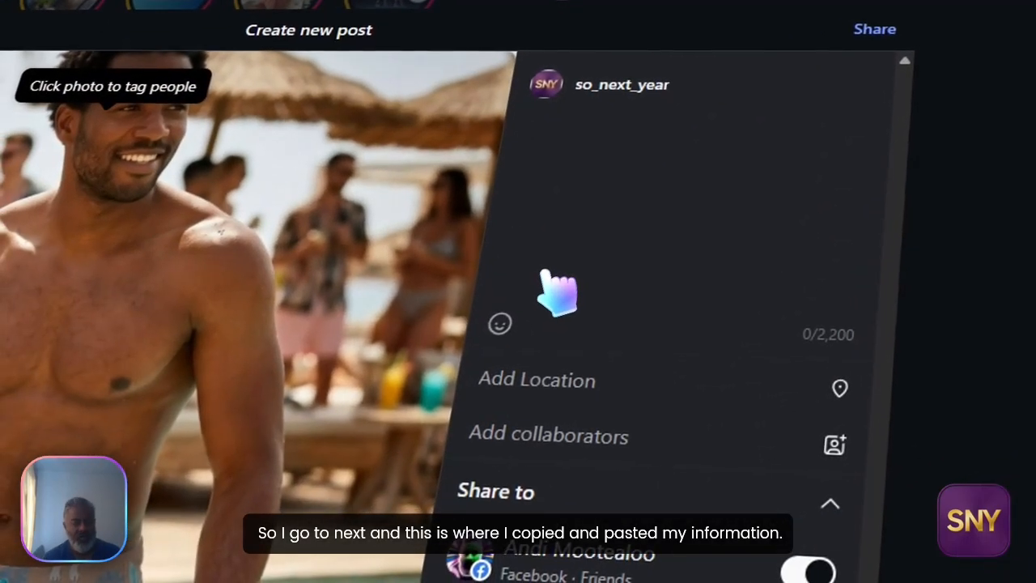
key("ctrl+v")
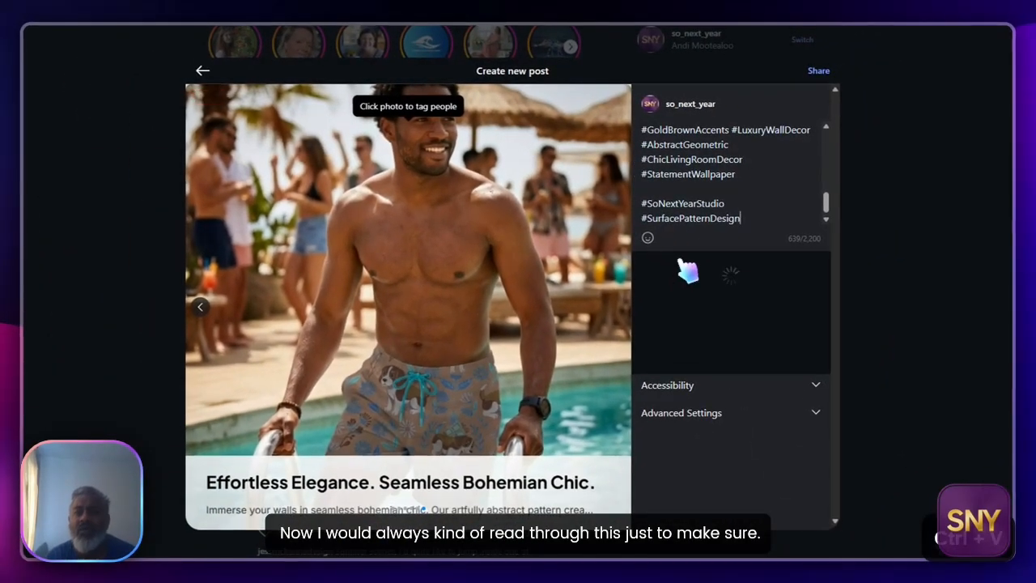
scroll(722, 224, "up", 10)
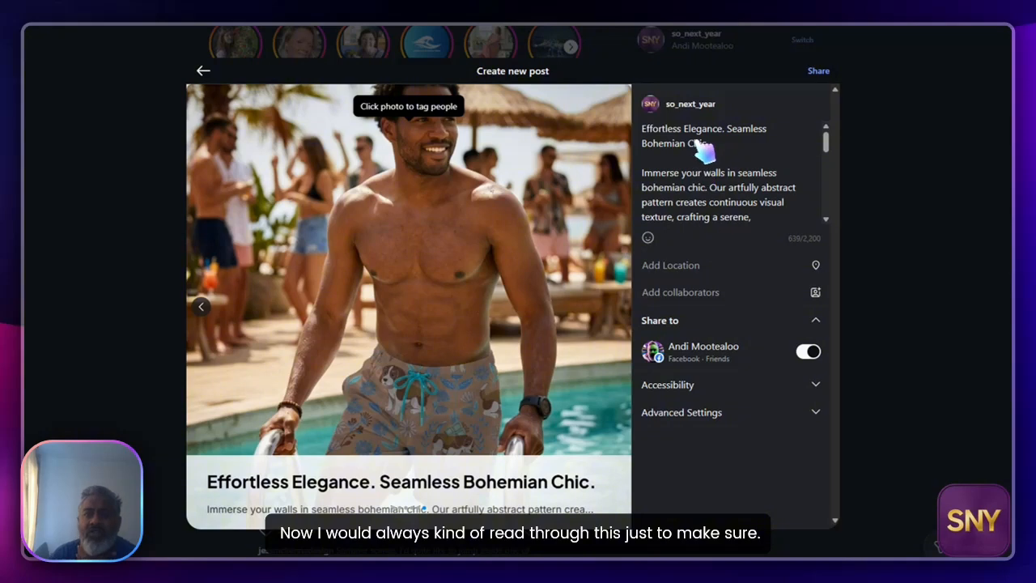
scroll(728, 188, "down", 5)
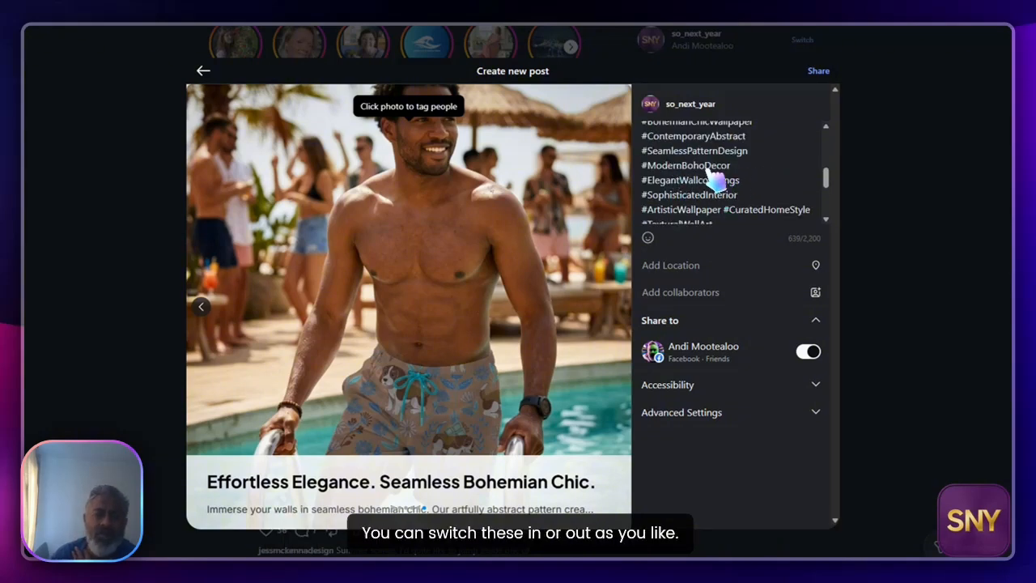
scroll(711, 174, "down", 5)
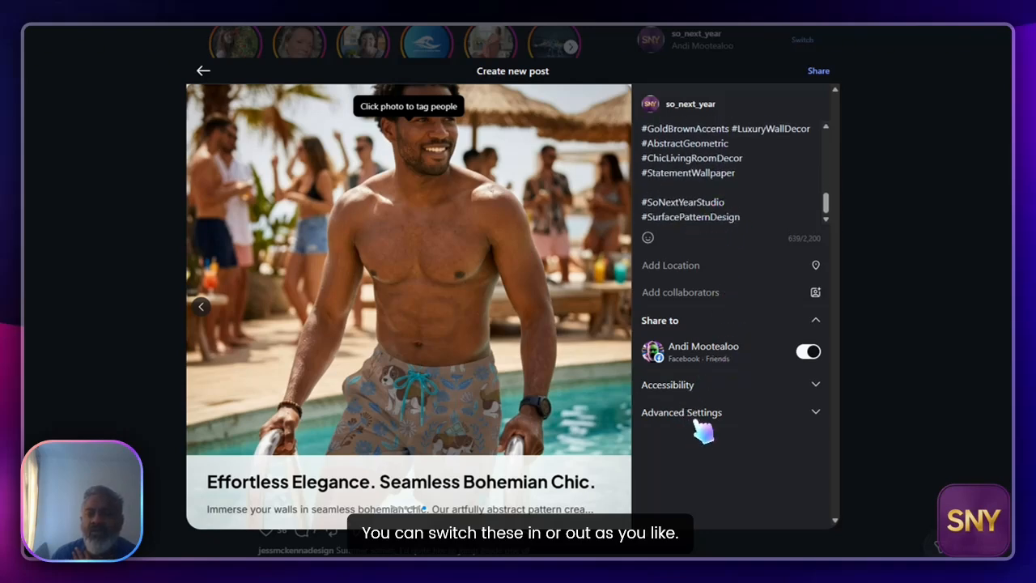
left_click(818, 72)
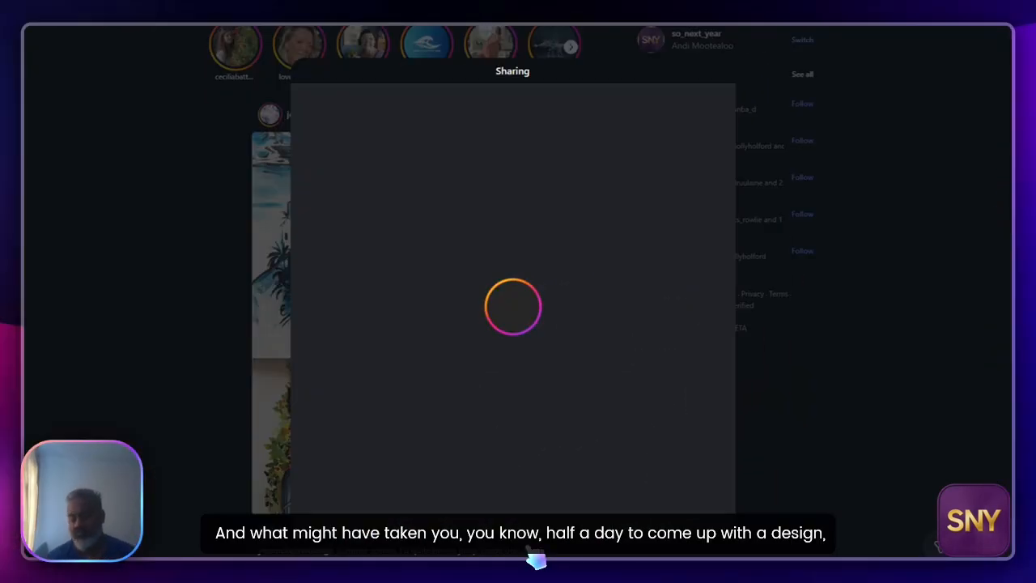